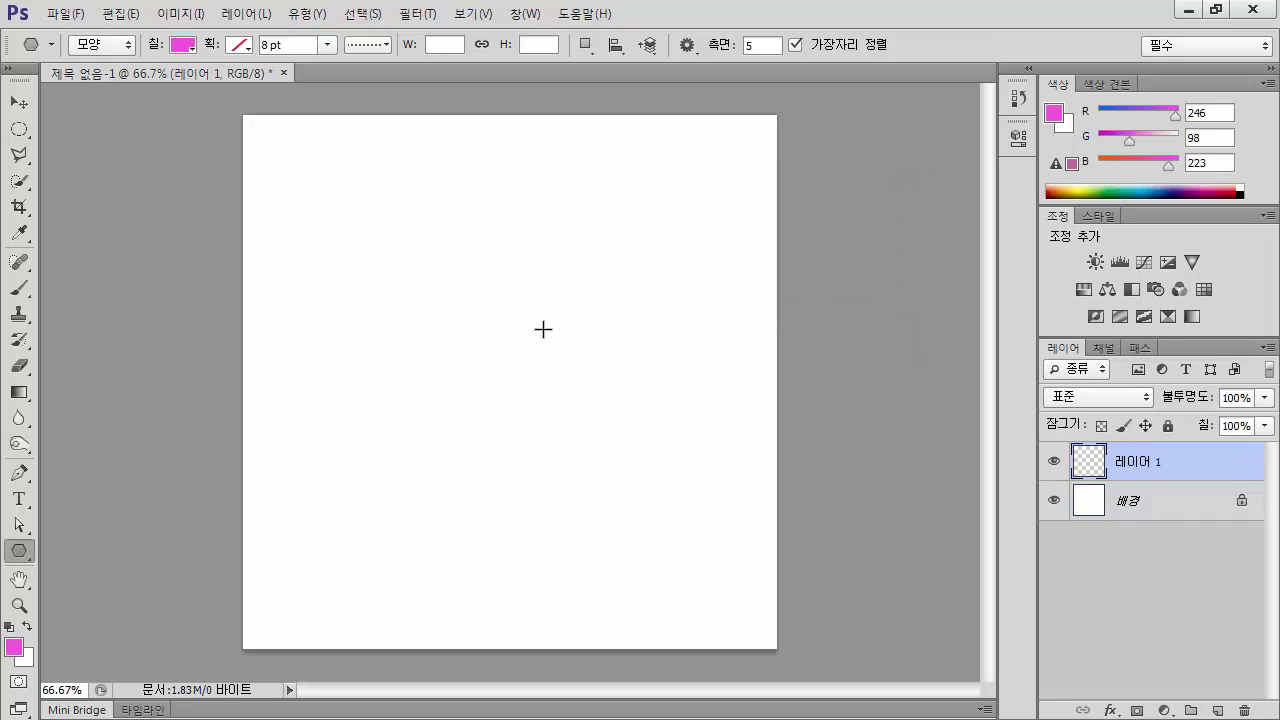
Step: Set the foreground colour to pure red, ff0000
click(14, 647)
drag(838, 286, 848, 240)
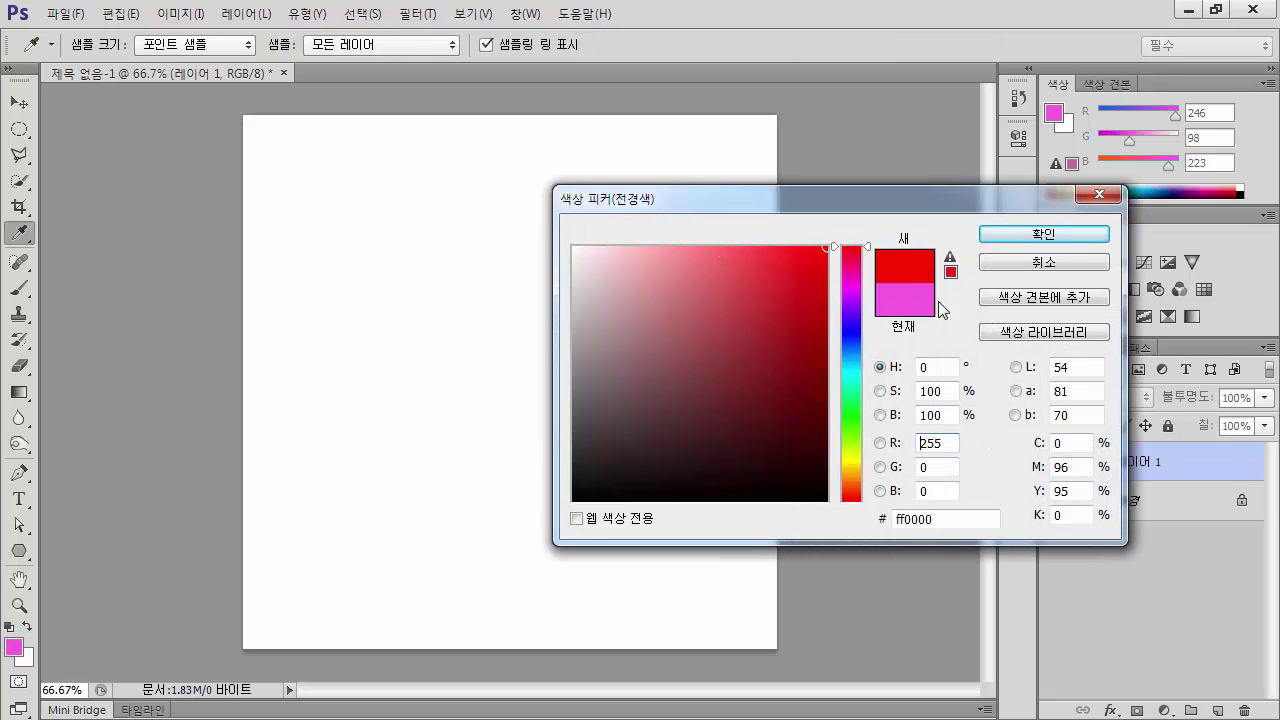
click(1063, 236)
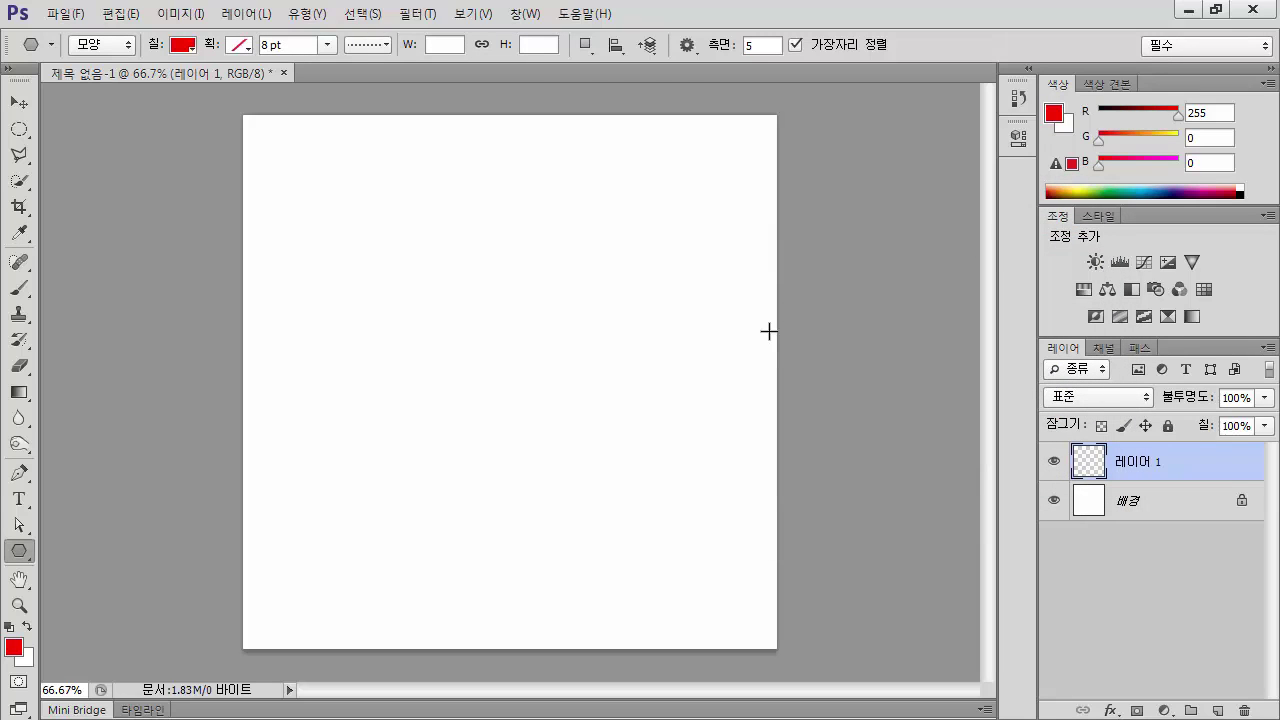
Step: Draw a circular path in the canvas's upper-left area with the Ellipse tool in Path (패스) mode and fill it with the foreground red
key(shift+u)
key(shift+u)
key(shift+u)
key(shift+u)
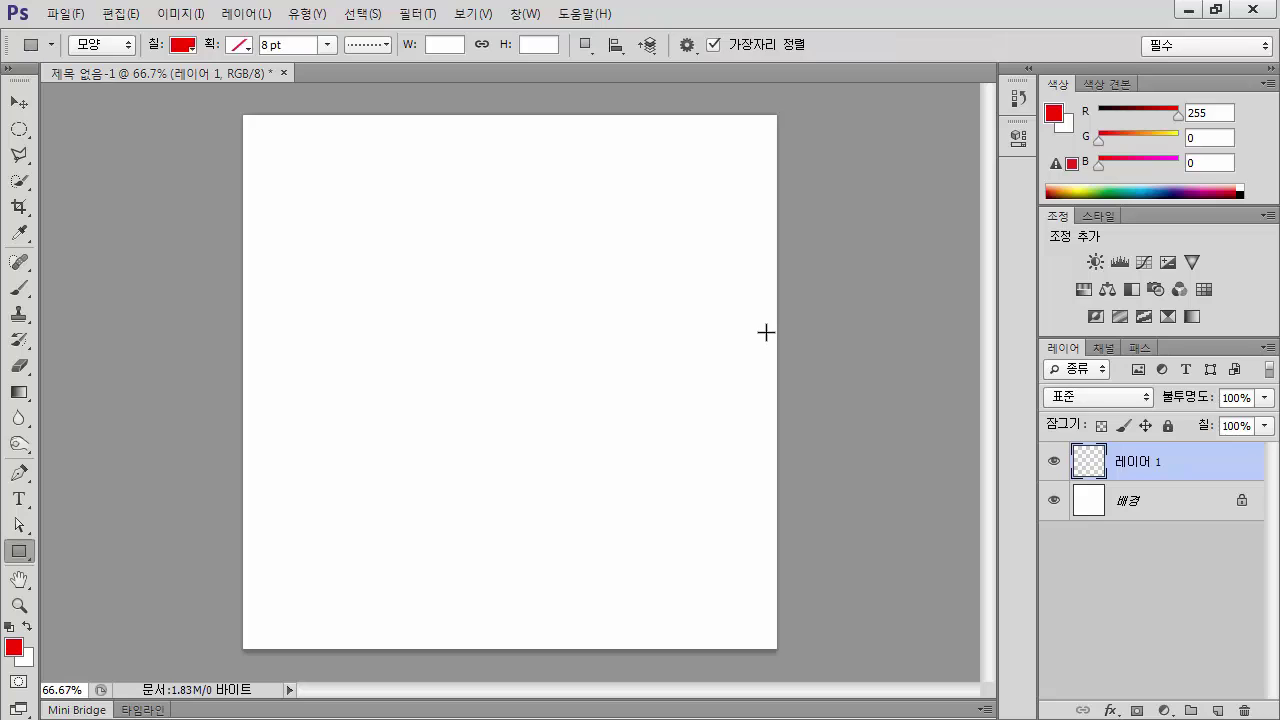
key(shift+u)
right_click(25, 554)
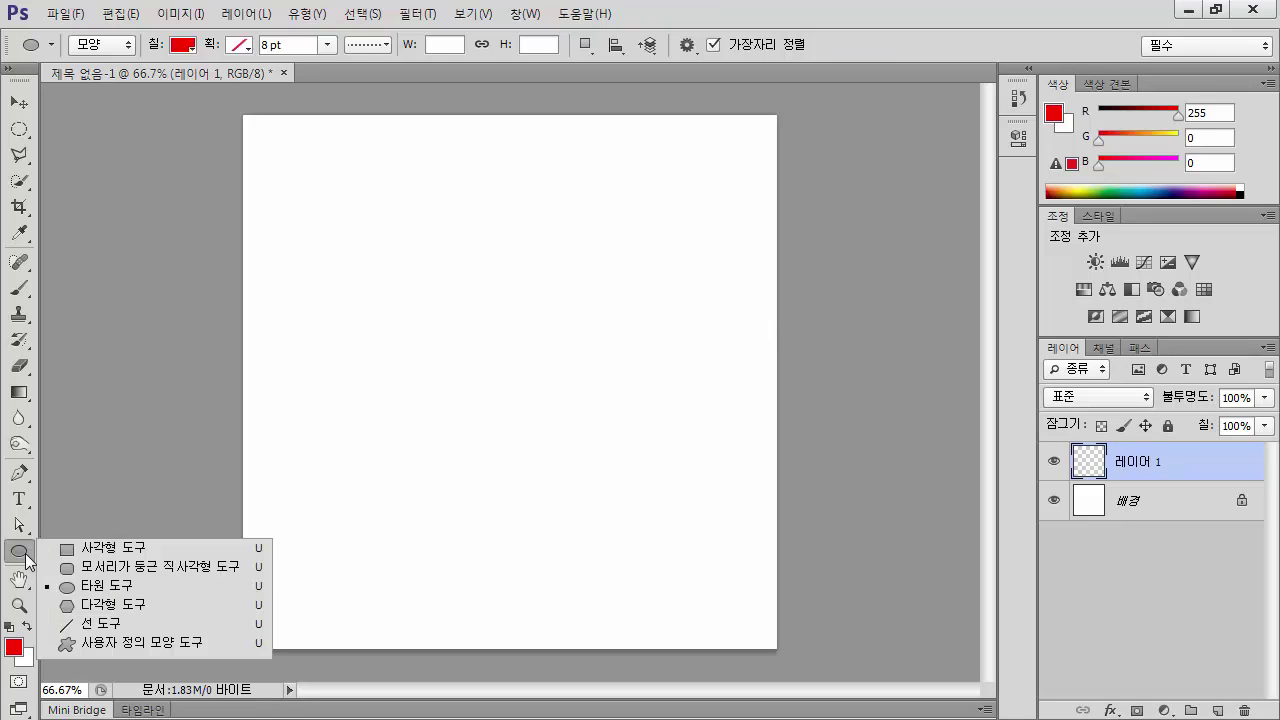
click(130, 588)
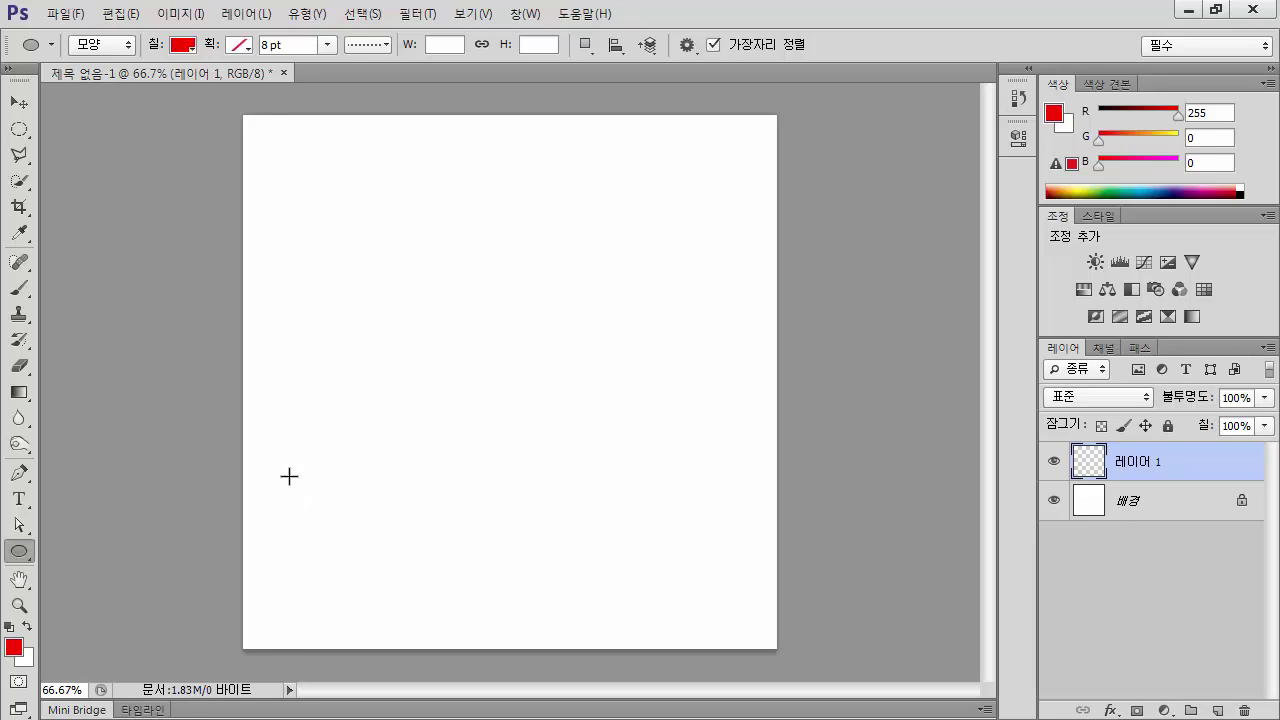
click(117, 47)
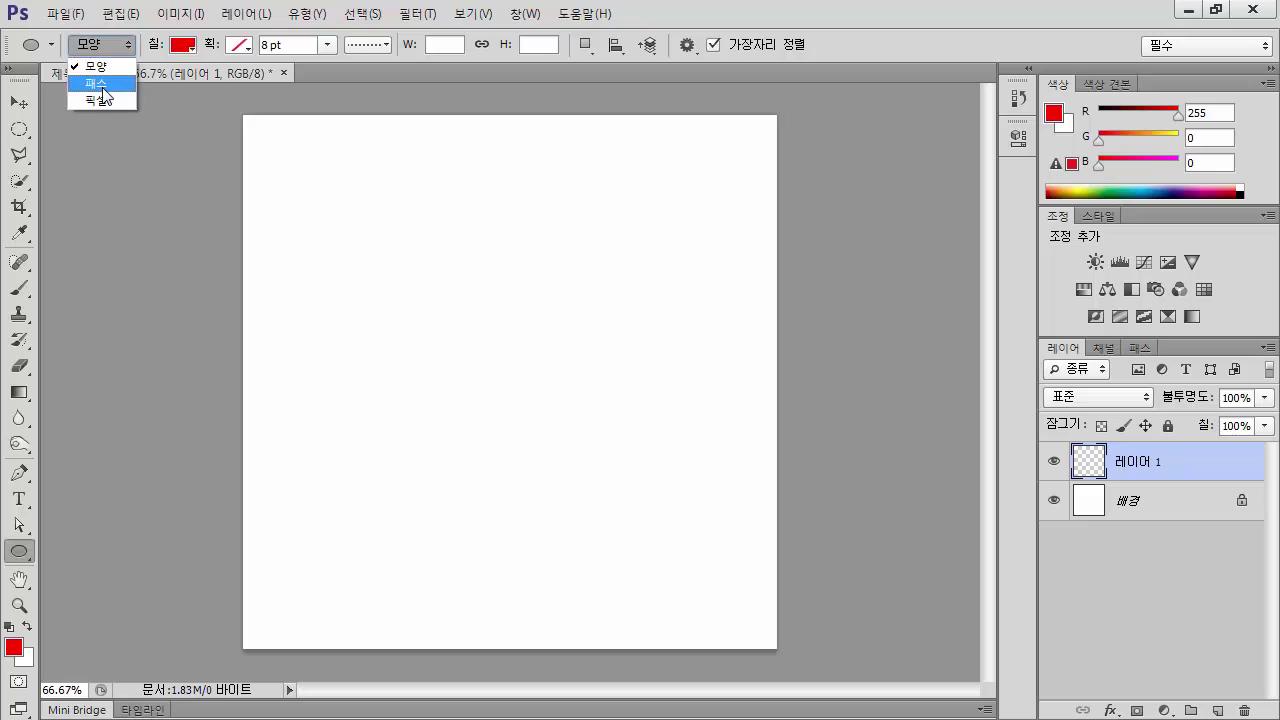
click(100, 84)
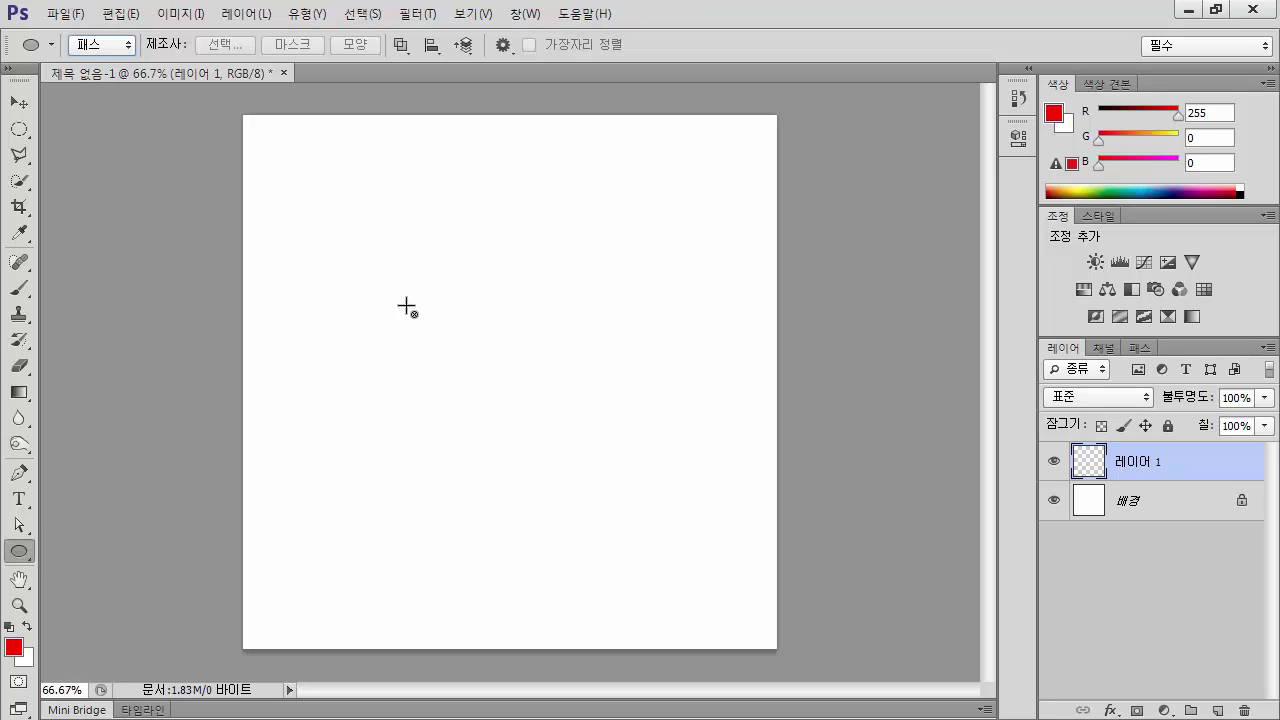
drag(412, 307, 512, 408)
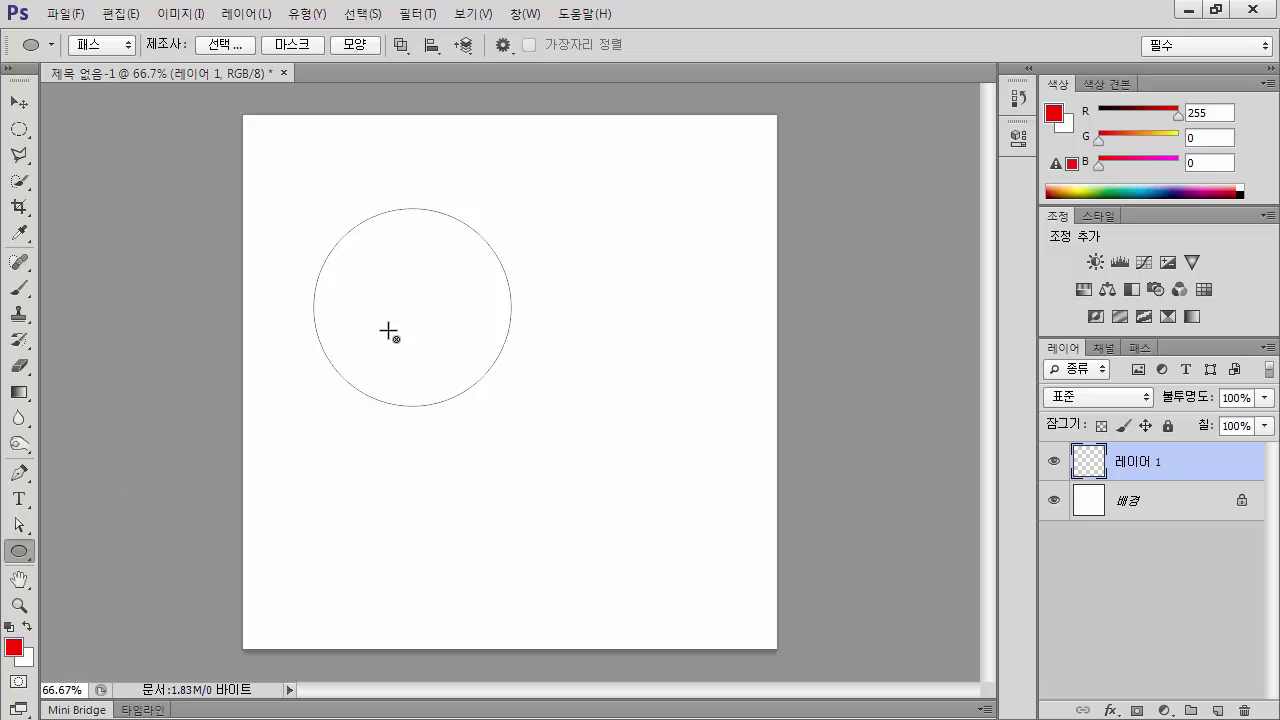
click(1137, 347)
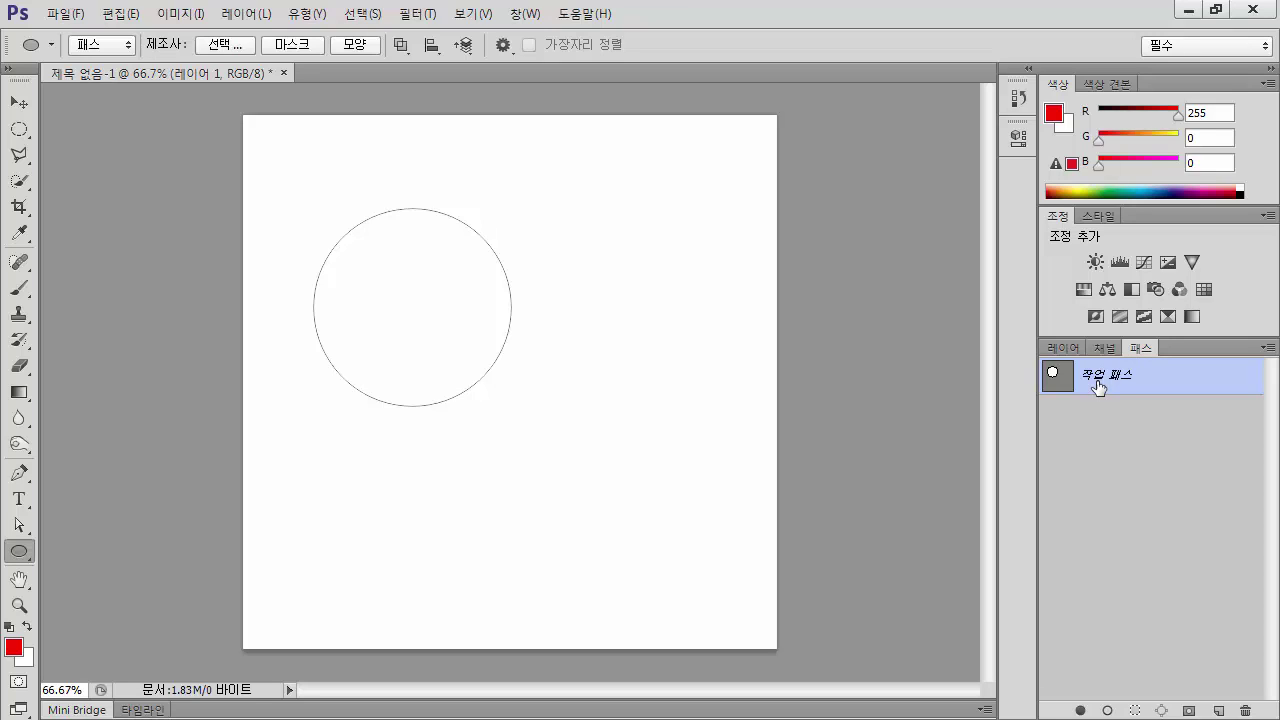
click(1081, 711)
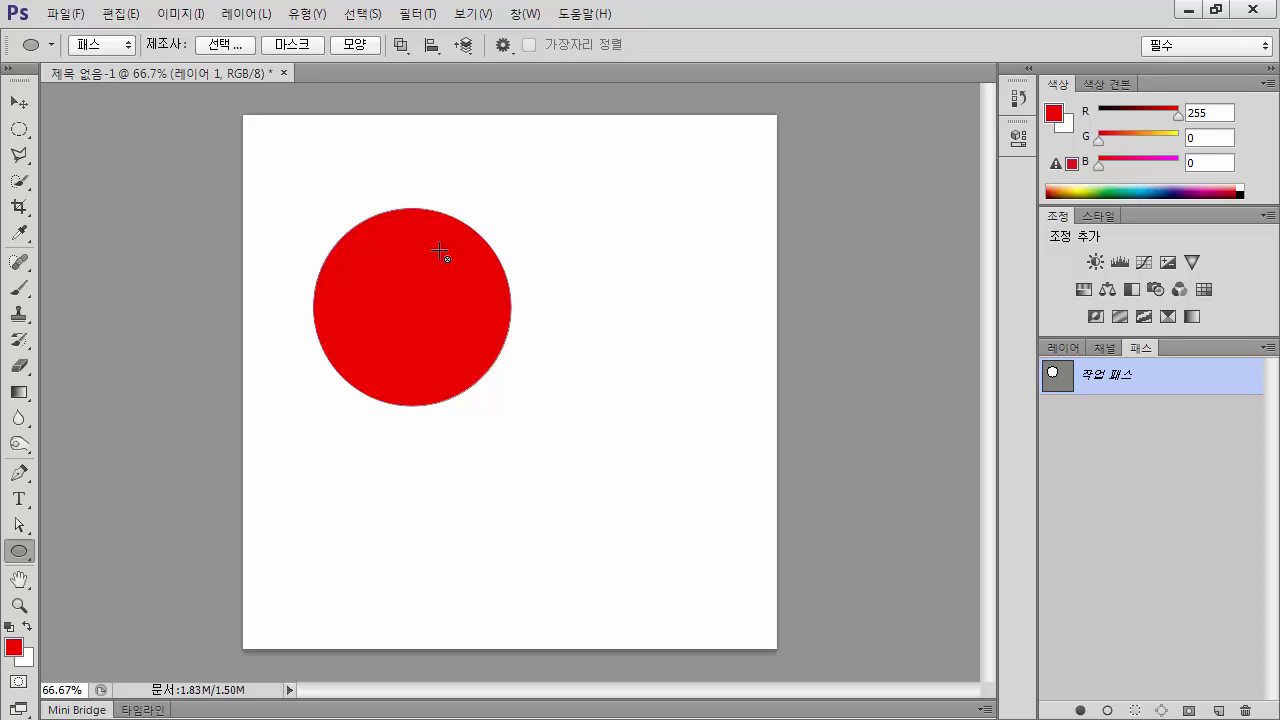
Step: Replace the Brush tool's current presets with the 종합 브러시 (Assorted Brushes) set and enlarge the preset list
click(18, 289)
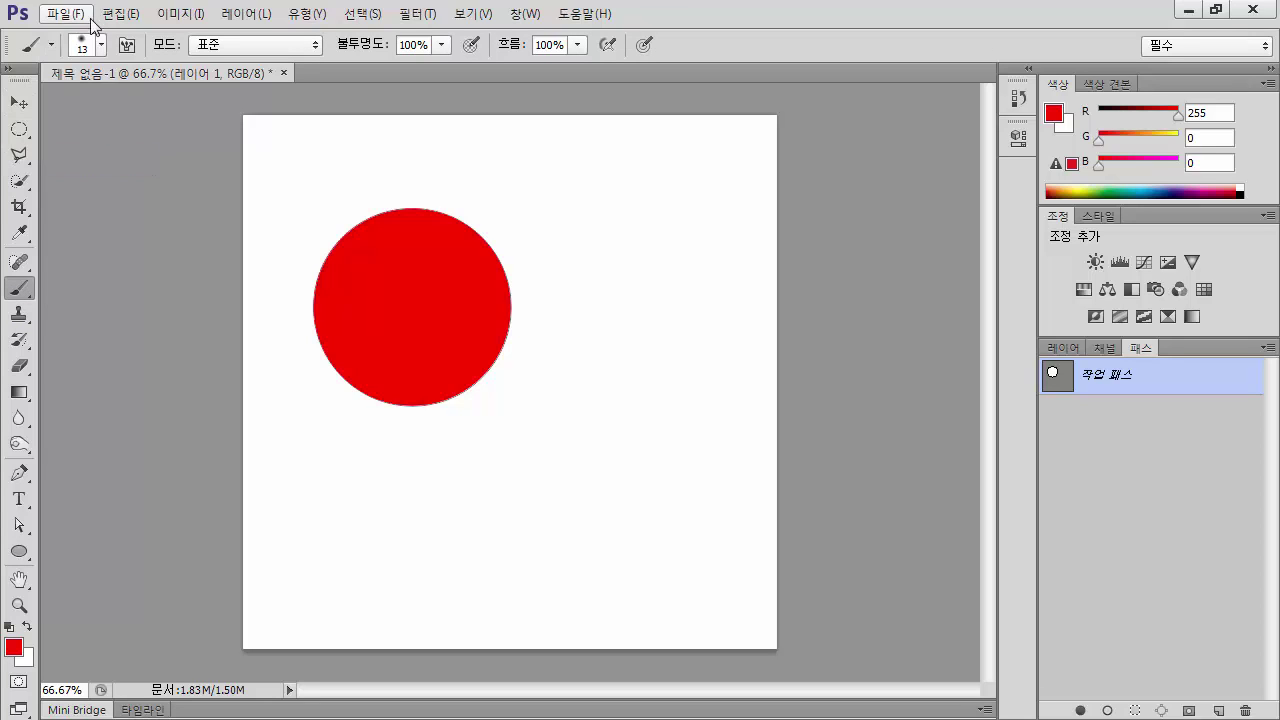
click(100, 46)
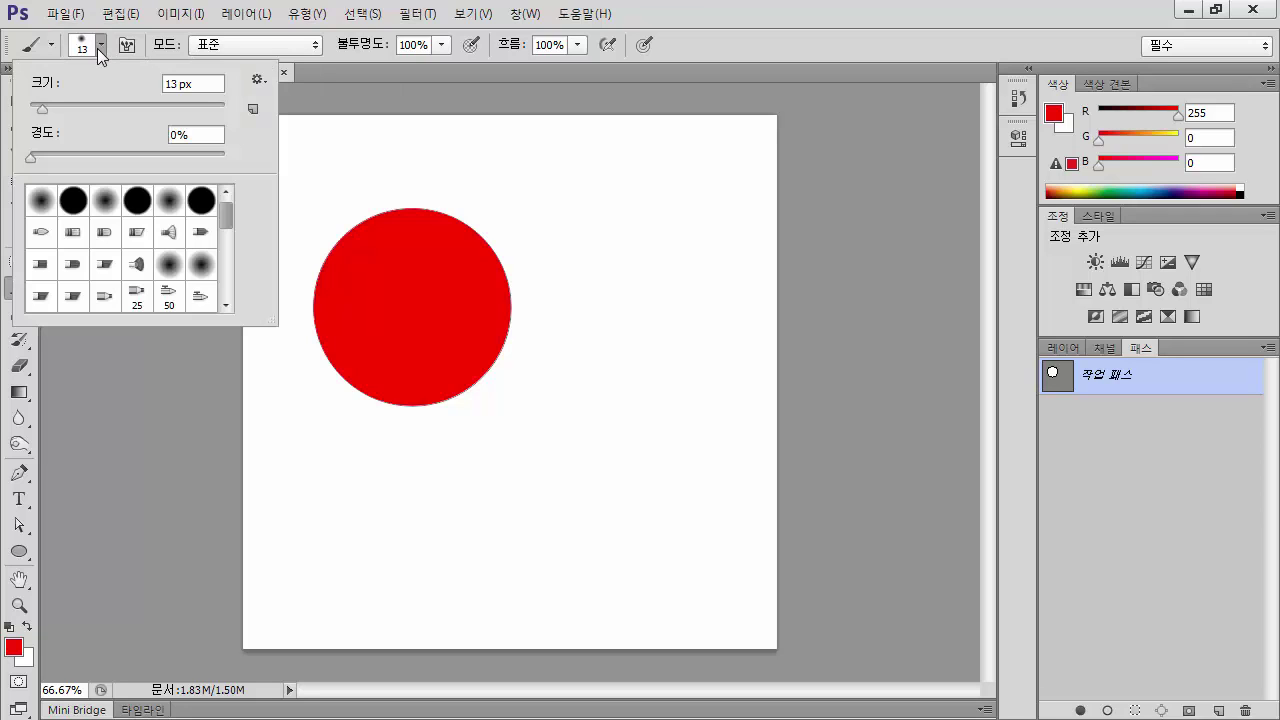
click(259, 81)
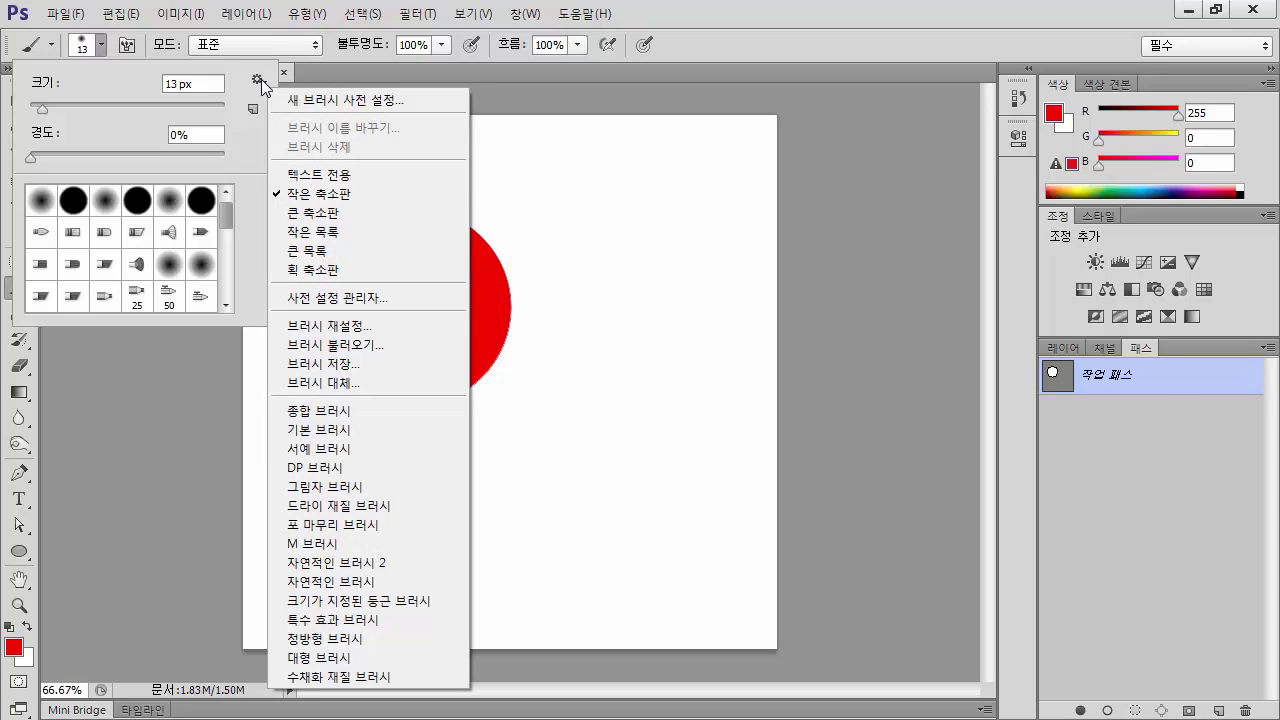
click(389, 410)
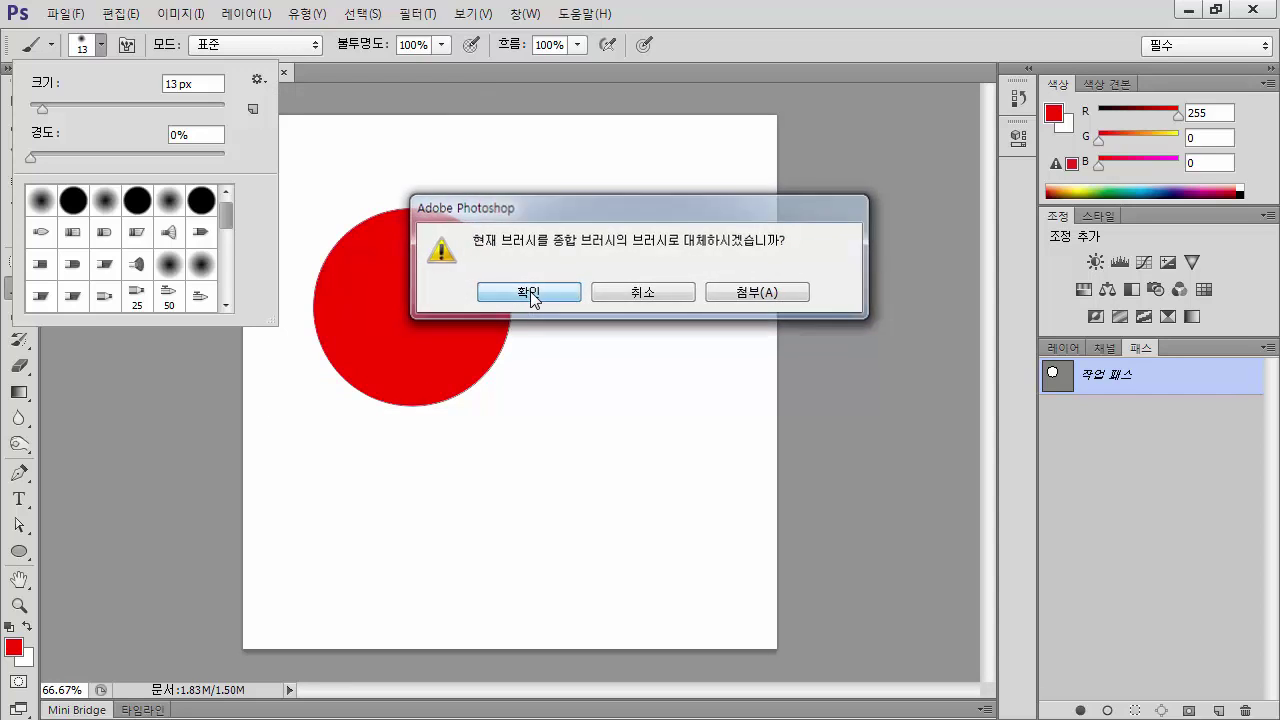
click(528, 292)
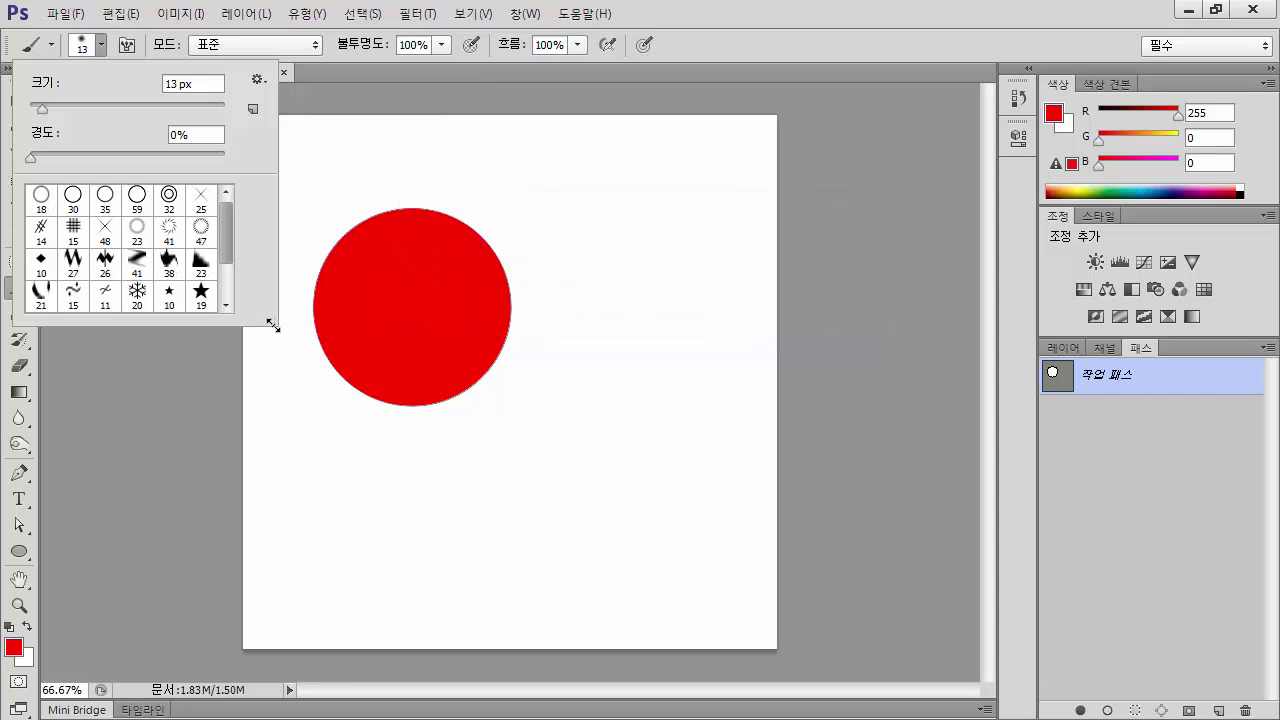
mouse_move(273, 325)
mouse_down()
mouse_move(294, 471)
mouse_move(275, 407)
mouse_up()
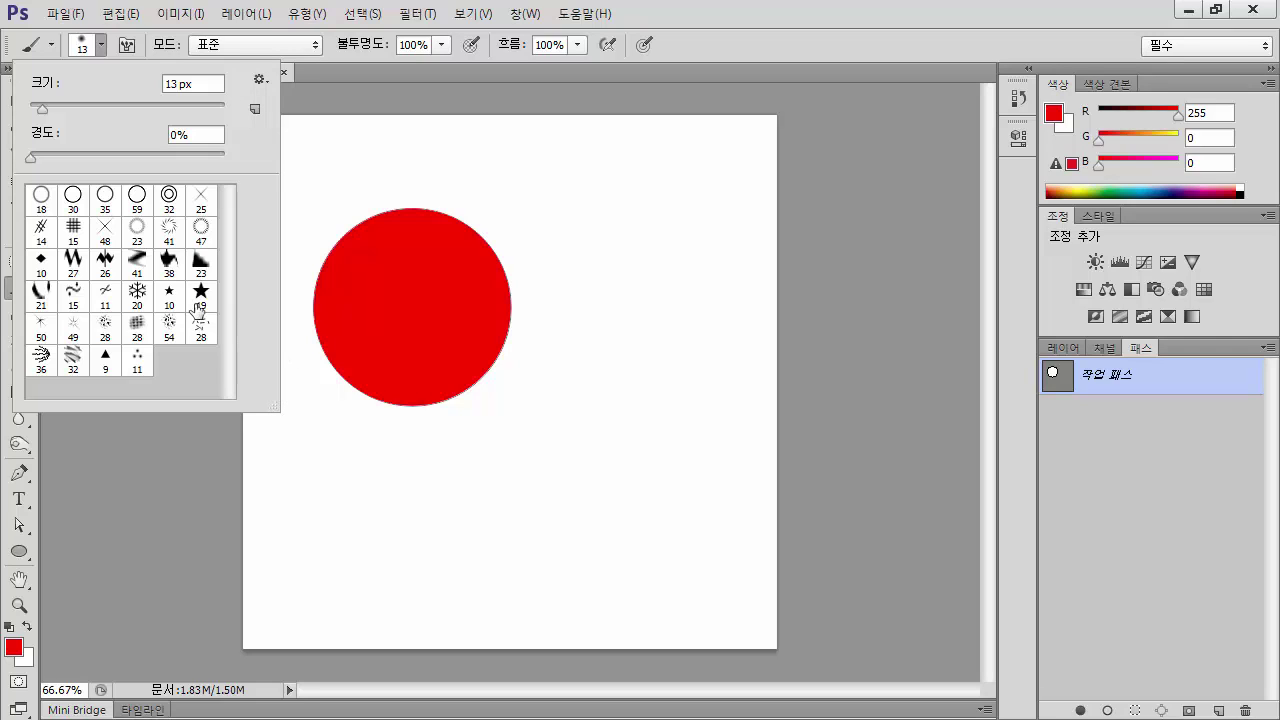
Step: Choose the 50 px starburst brush and enlarge it to 175 px
click(43, 331)
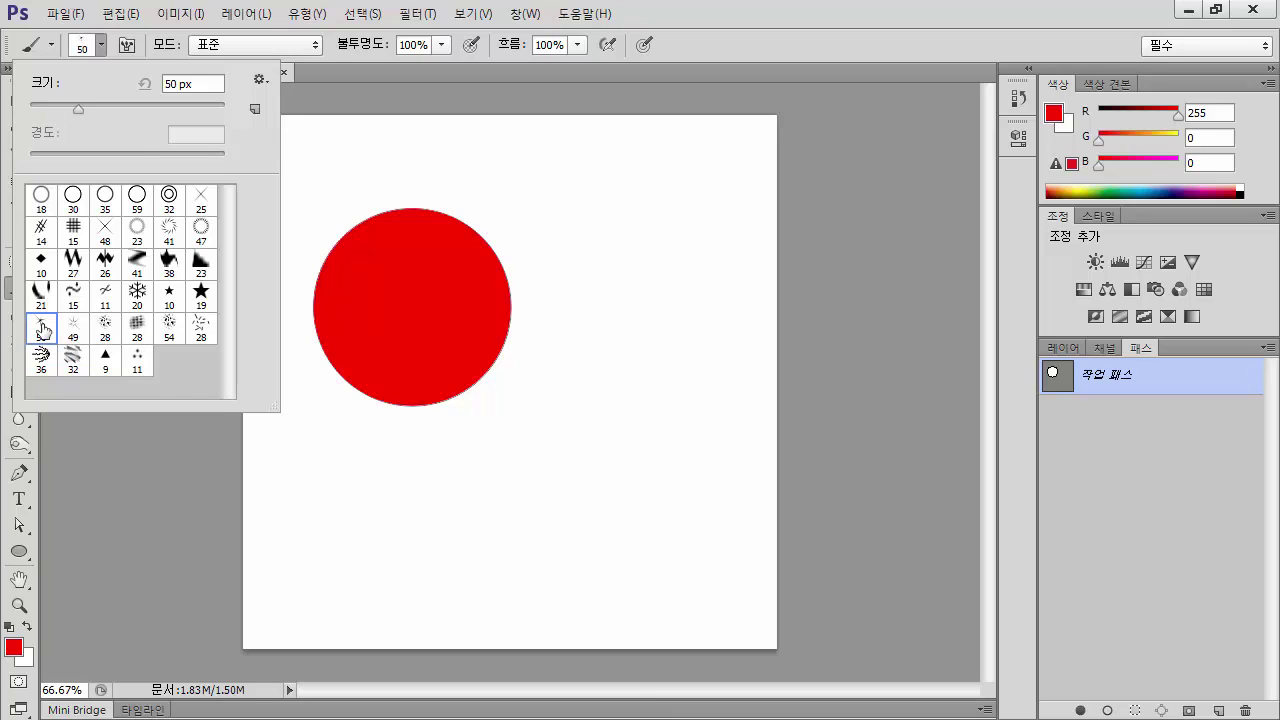
double_click(43, 331)
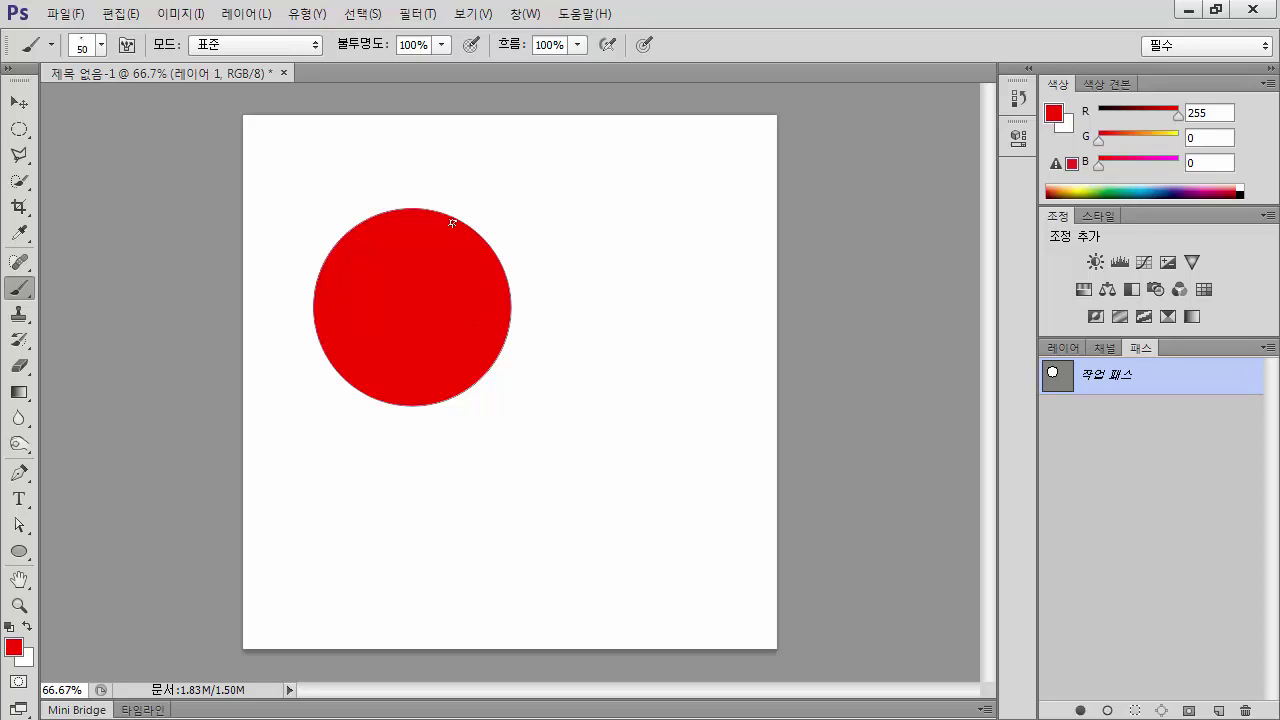
key(bracketright)
key(bracketright)
key(bracketright)
key(bracketright)
key(bracketright)
key(bracketright)
key(bracketleft)
key(bracketright)
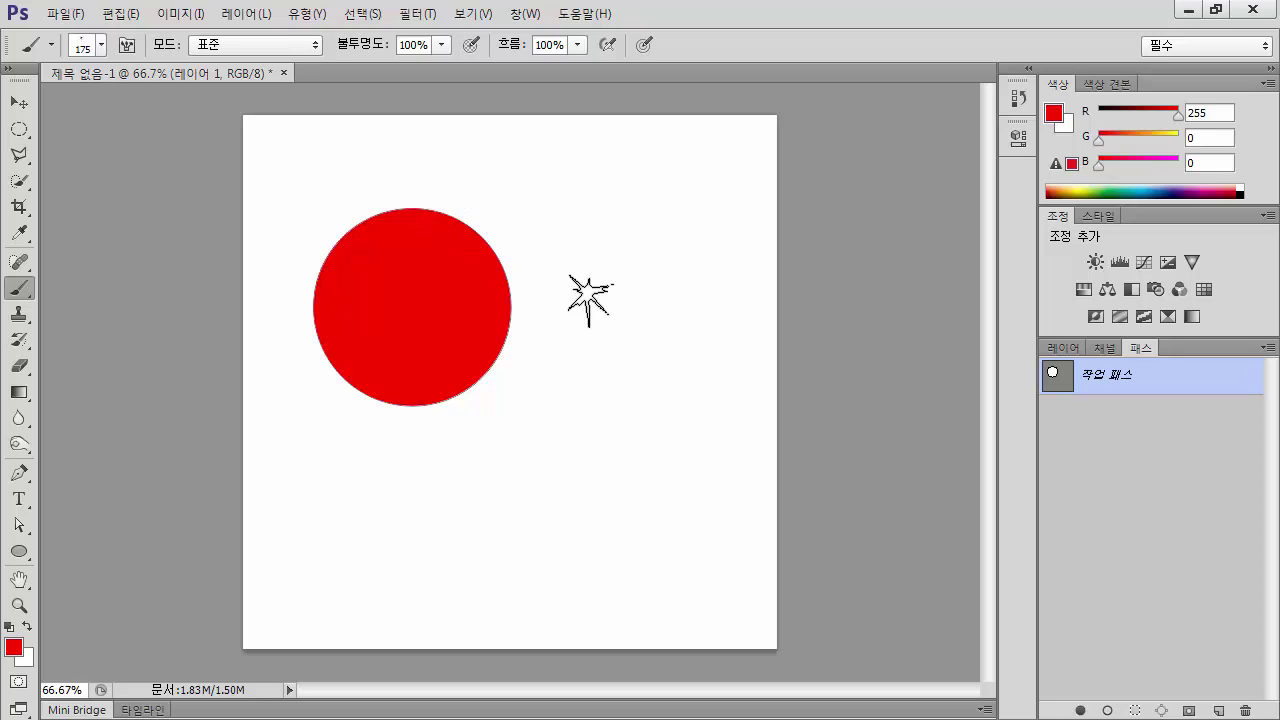
Step: Enable the brush's shape dynamics (모양) with size and angle jitter at 100%, and scattering (분산) with a count of 16
click(128, 52)
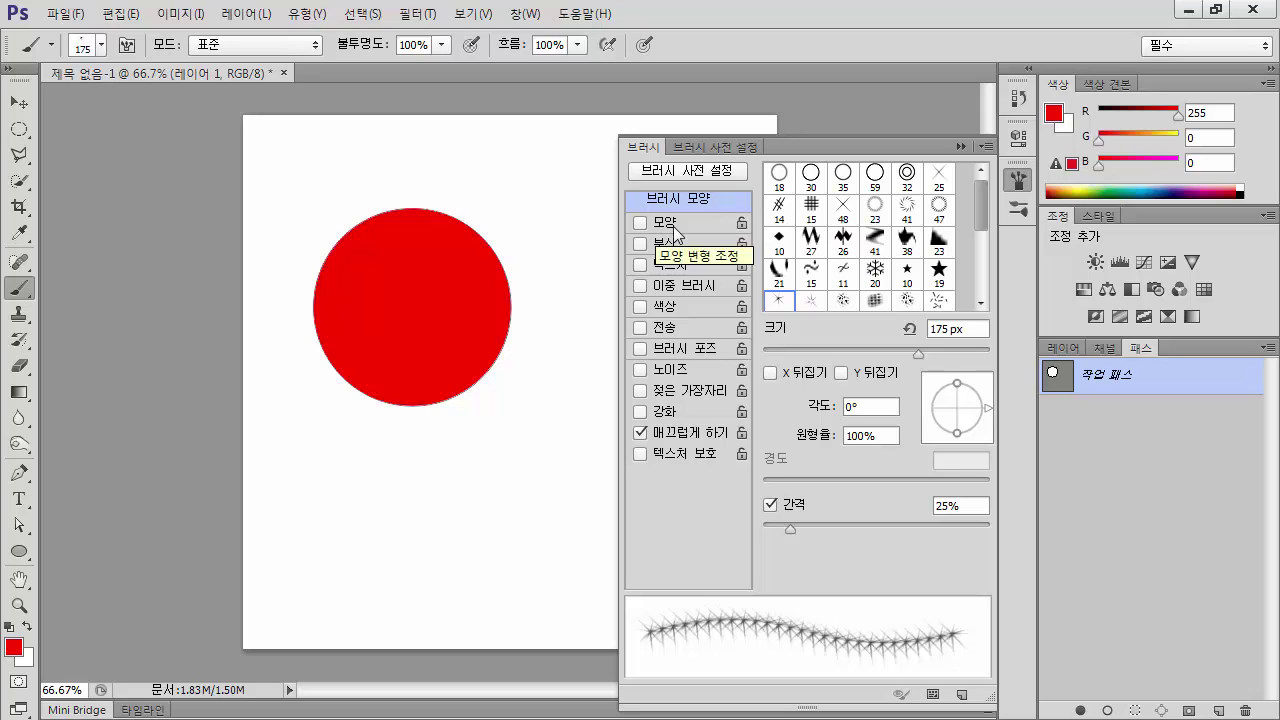
click(673, 226)
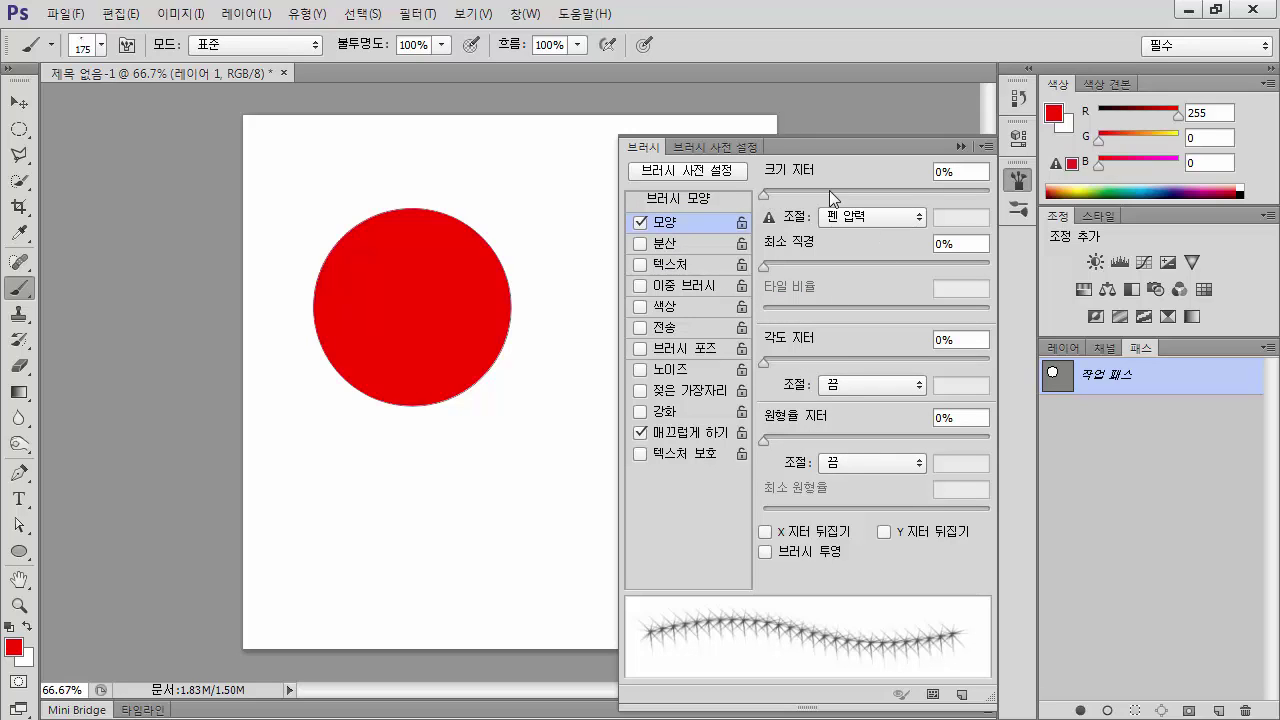
drag(764, 193, 1007, 215)
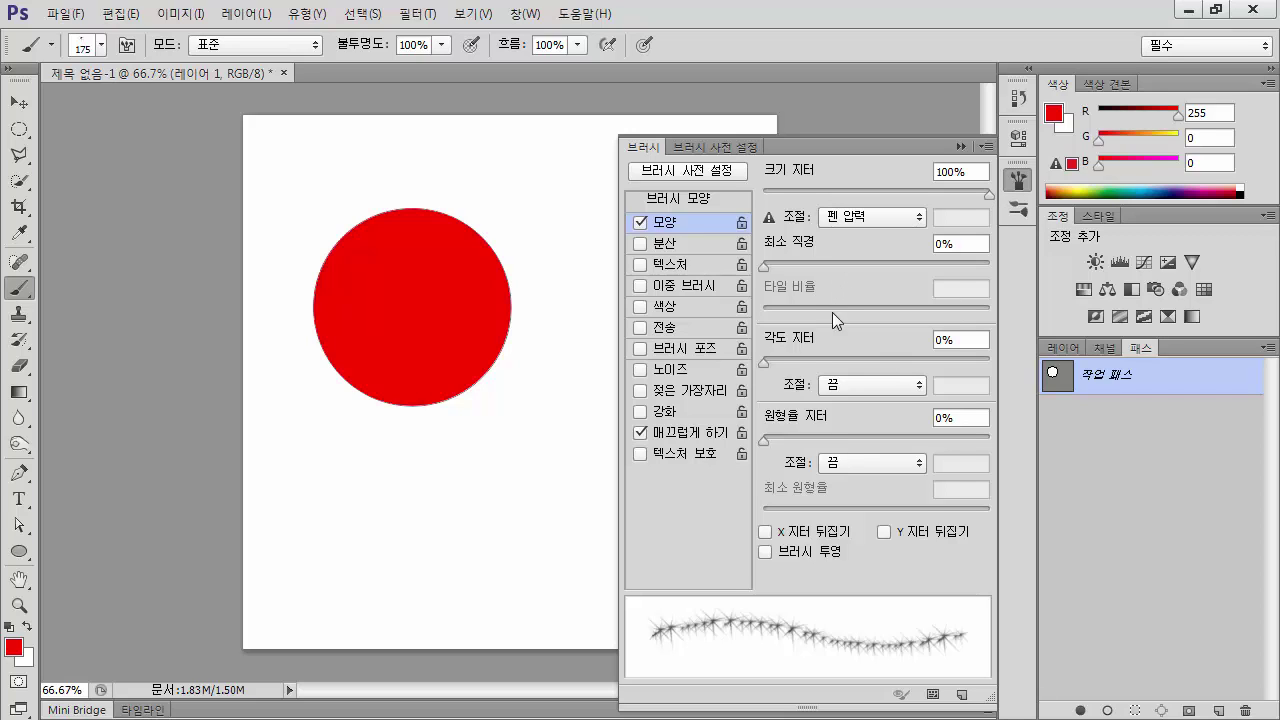
drag(764, 364, 1014, 370)
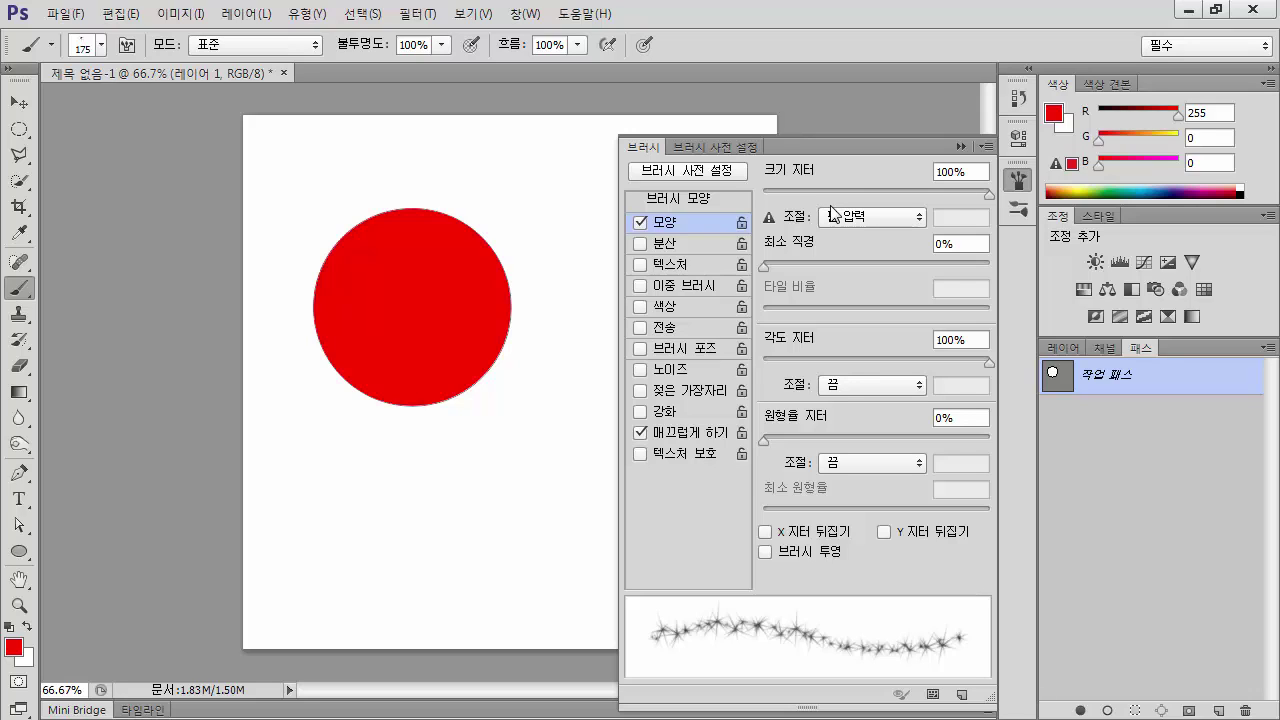
click(657, 246)
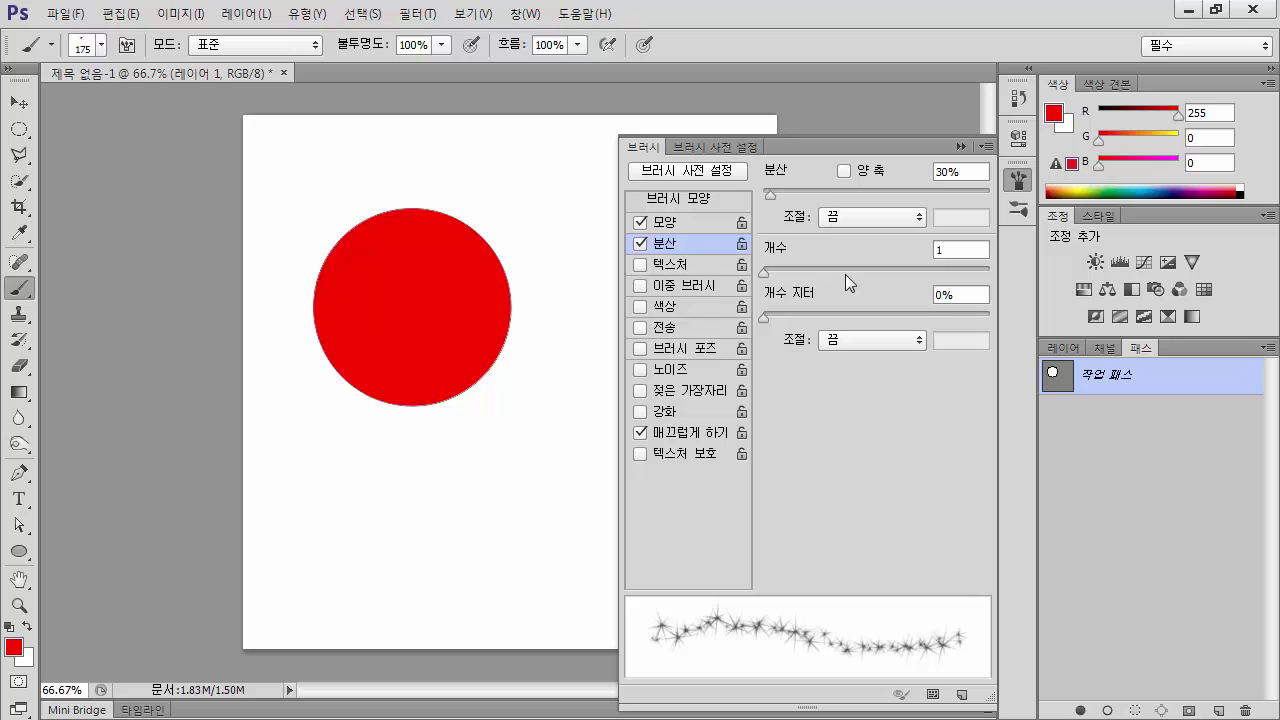
drag(821, 269, 996, 276)
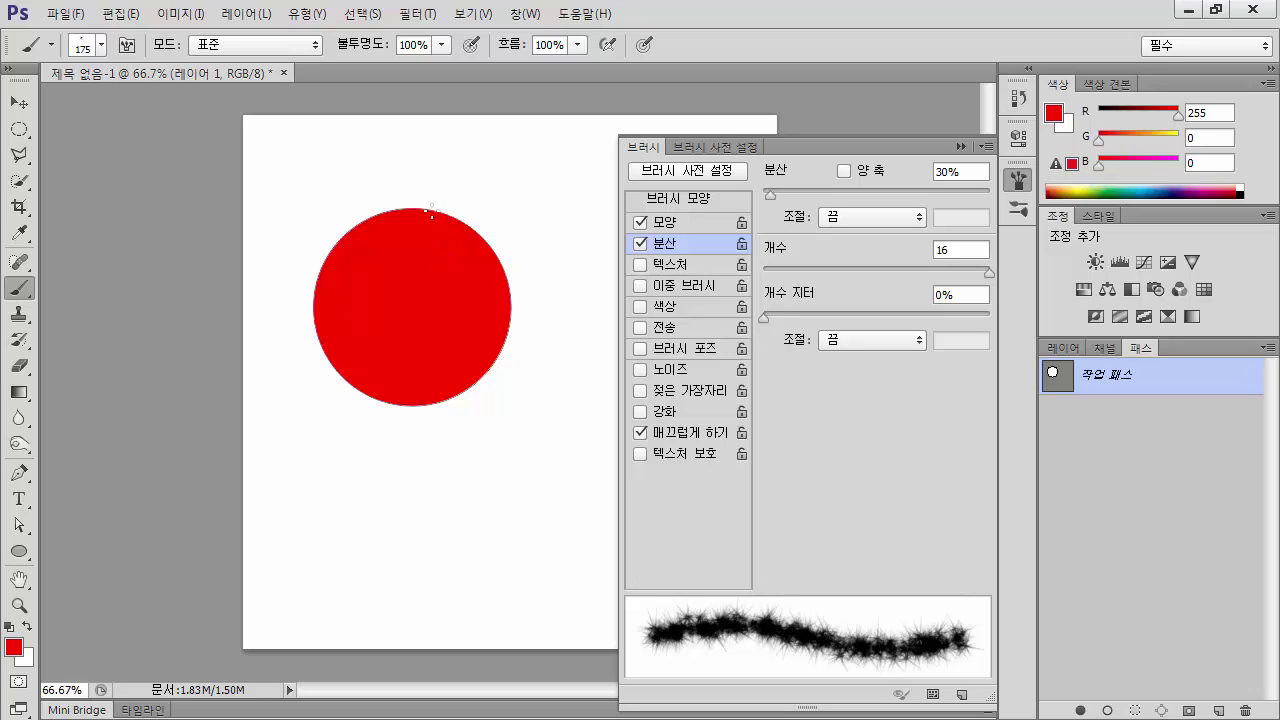
Step: Paint red fur all around the edge of the circle, close the brush settings and deselect the work path
mouse_move(432, 212)
mouse_down()
mouse_move(486, 267)
mouse_move(500, 317)
mouse_move(466, 382)
mouse_move(382, 395)
mouse_move(340, 369)
mouse_move(317, 329)
mouse_move(331, 267)
mouse_move(356, 234)
mouse_move(446, 228)
mouse_move(509, 284)
mouse_move(484, 373)
mouse_move(433, 389)
mouse_move(354, 367)
mouse_move(325, 339)
mouse_move(321, 262)
mouse_move(405, 217)
mouse_move(465, 243)
mouse_move(504, 323)
mouse_move(492, 355)
mouse_move(454, 387)
mouse_move(405, 390)
mouse_move(443, 340)
mouse_up()
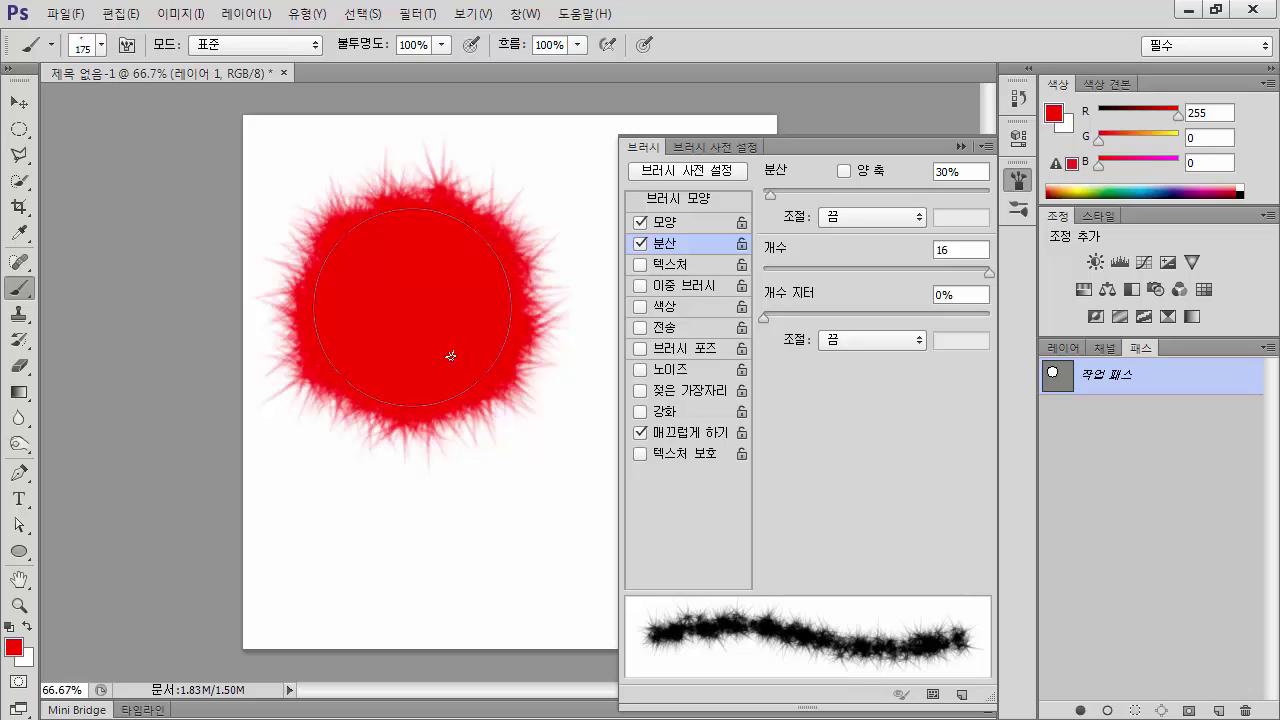
click(960, 146)
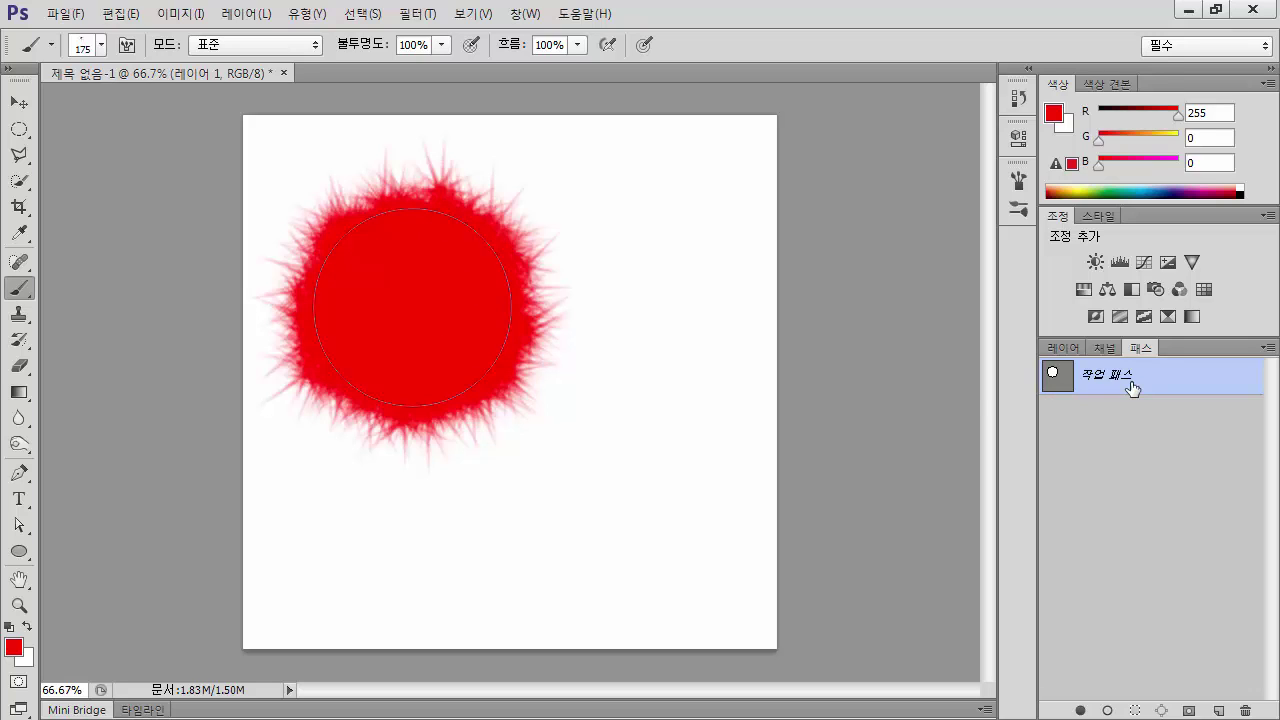
click(1113, 477)
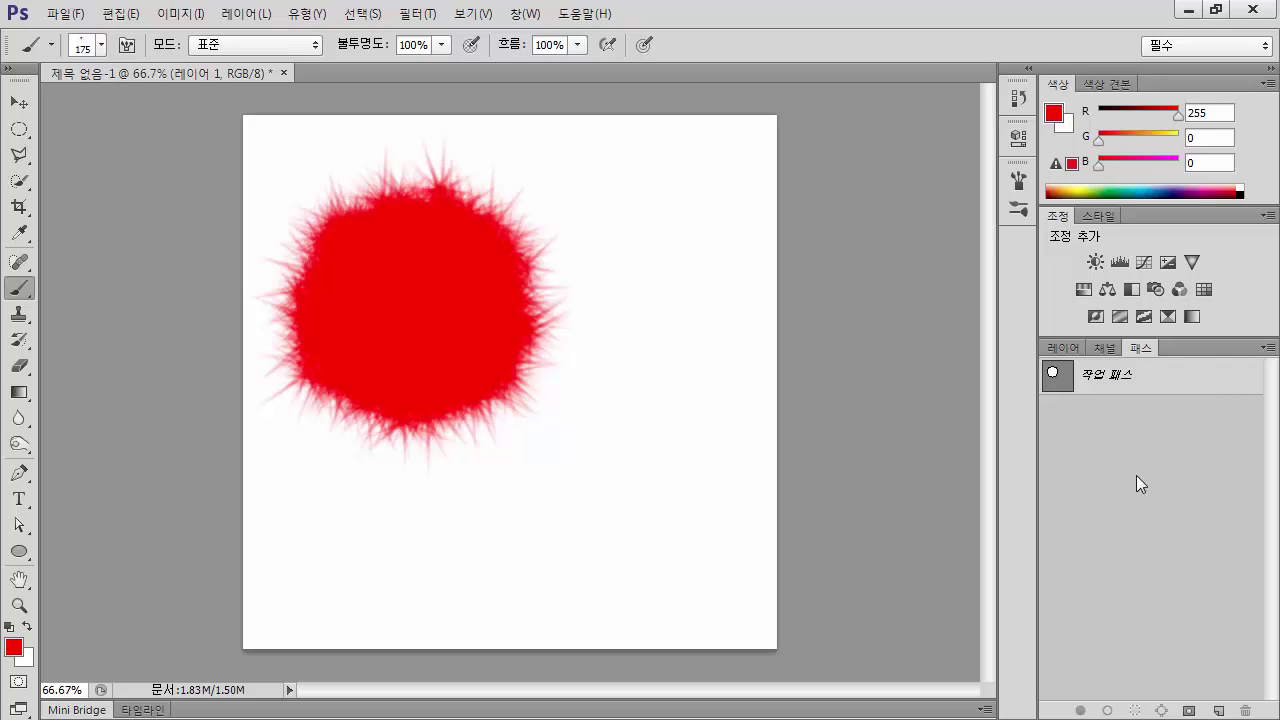
Step: Apply an inner shadow (내부 그림자) to 레이어 1 without global light, with angle -40°, distance 45 px and size 80 px
click(1065, 348)
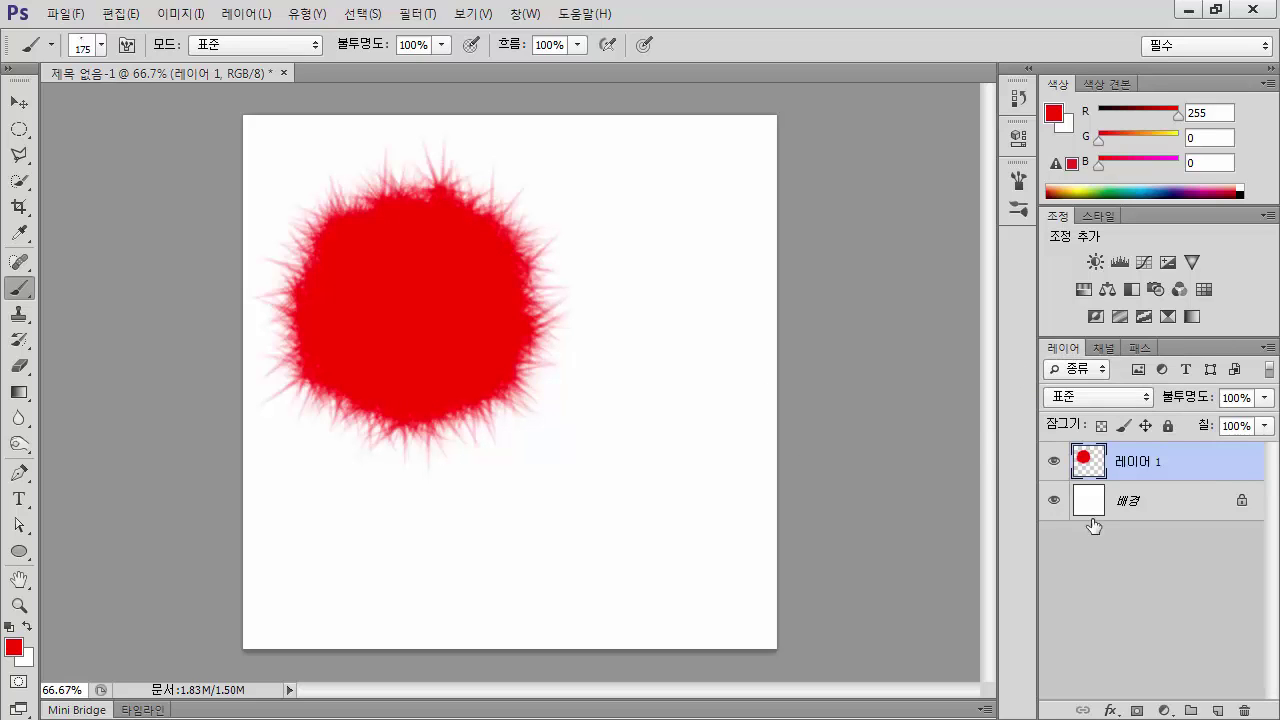
double_click(1216, 471)
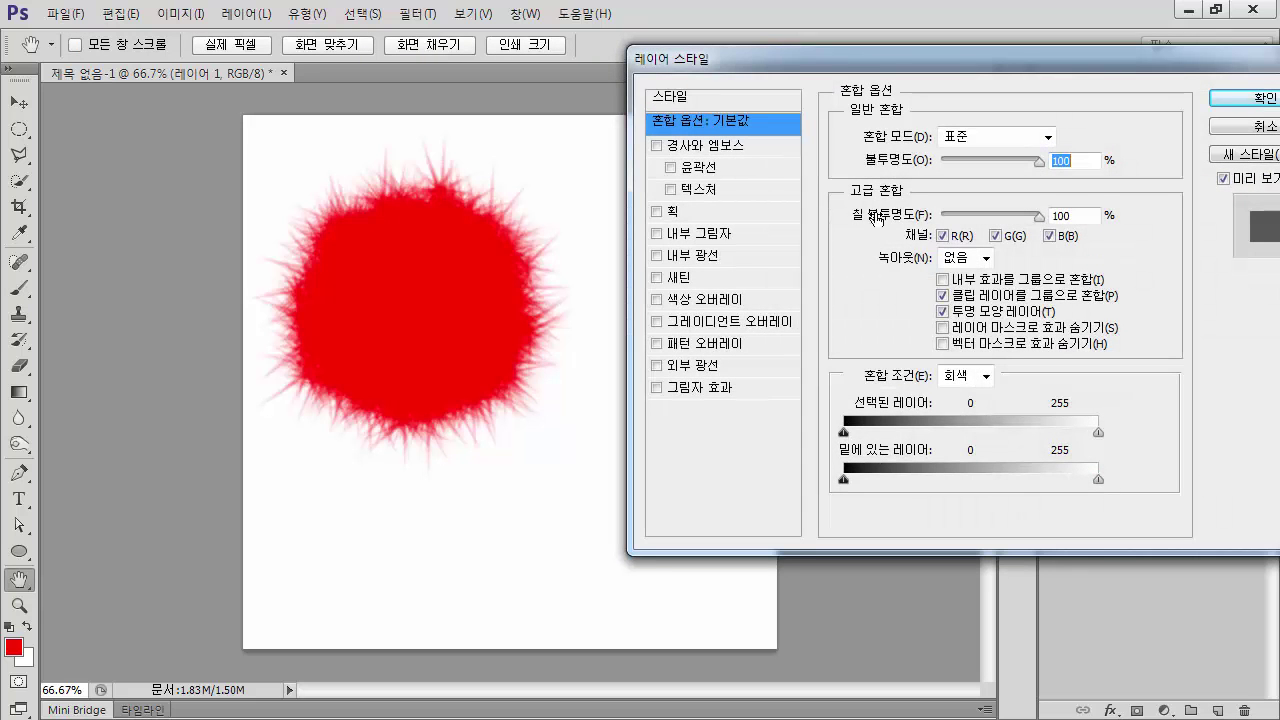
click(701, 238)
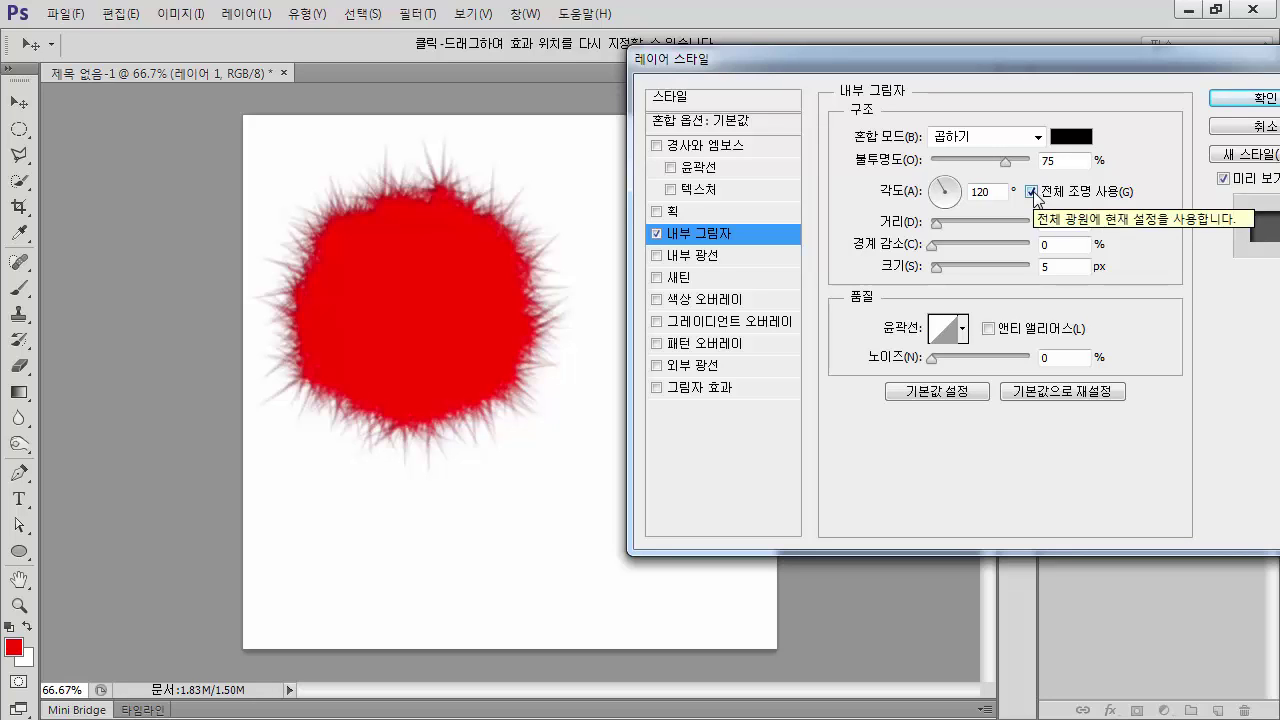
click(1031, 192)
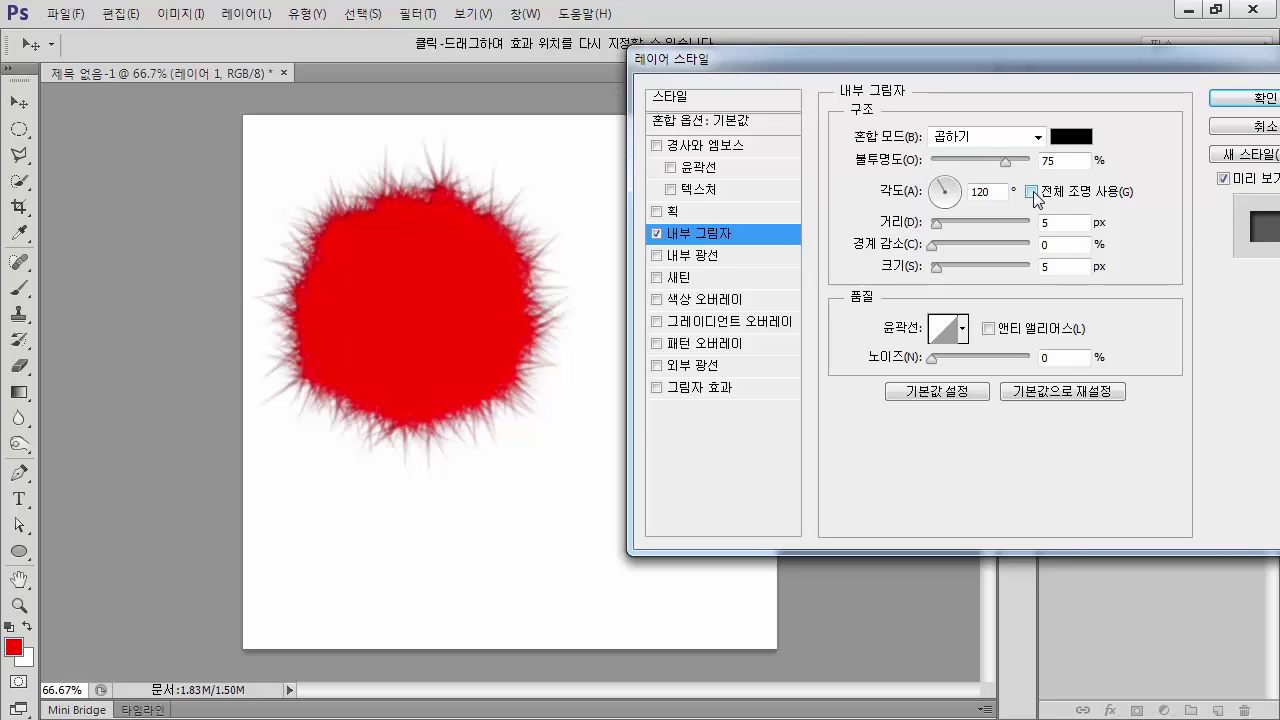
click(952, 204)
drag(952, 204, 960, 203)
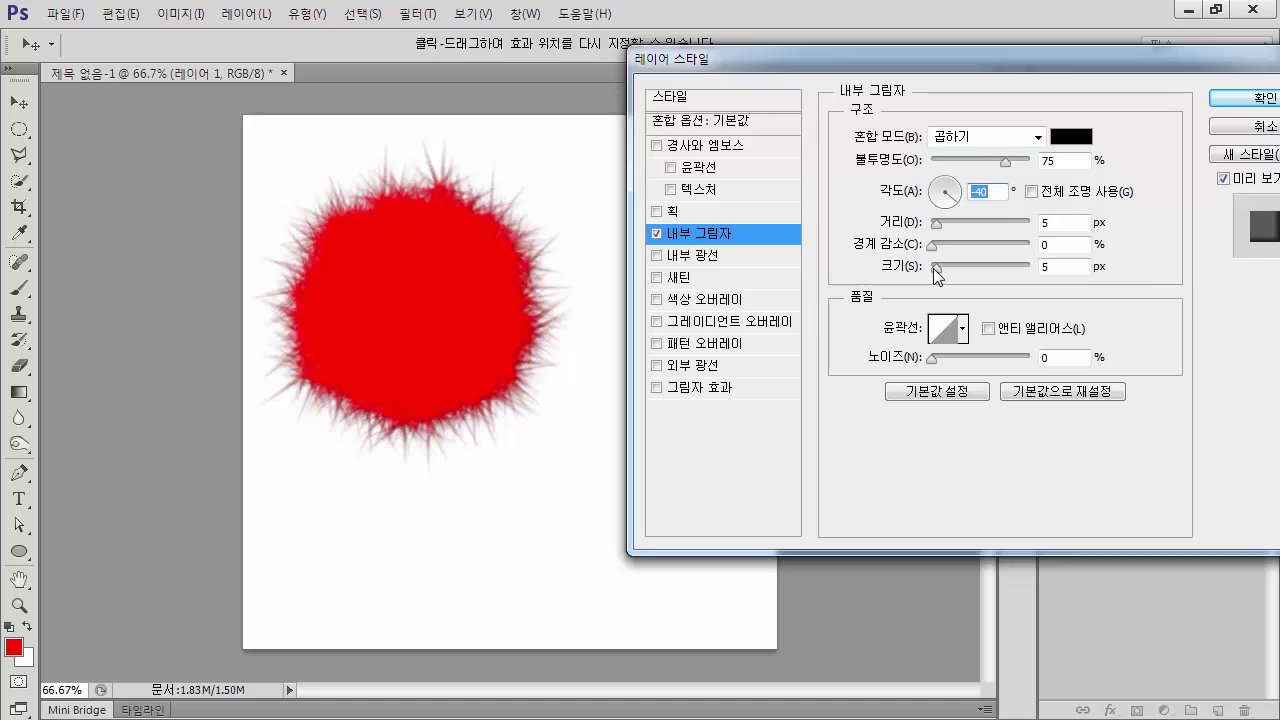
drag(935, 268, 984, 271)
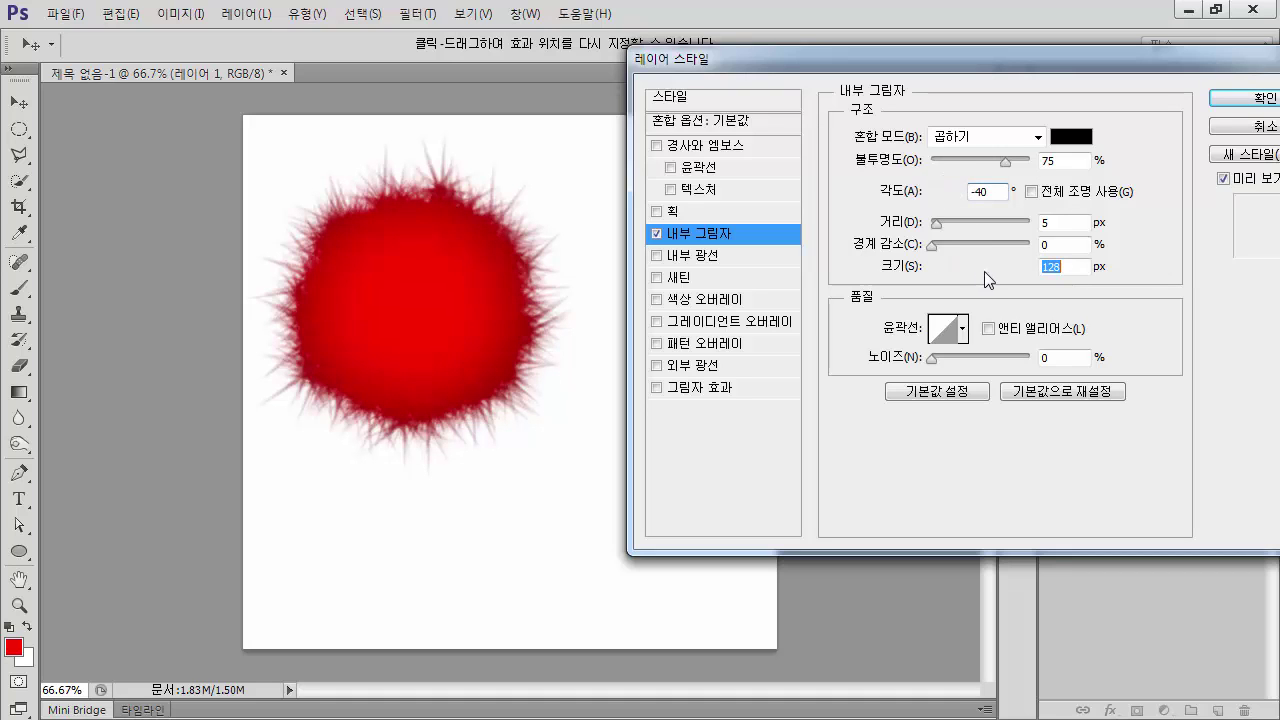
drag(944, 227, 967, 268)
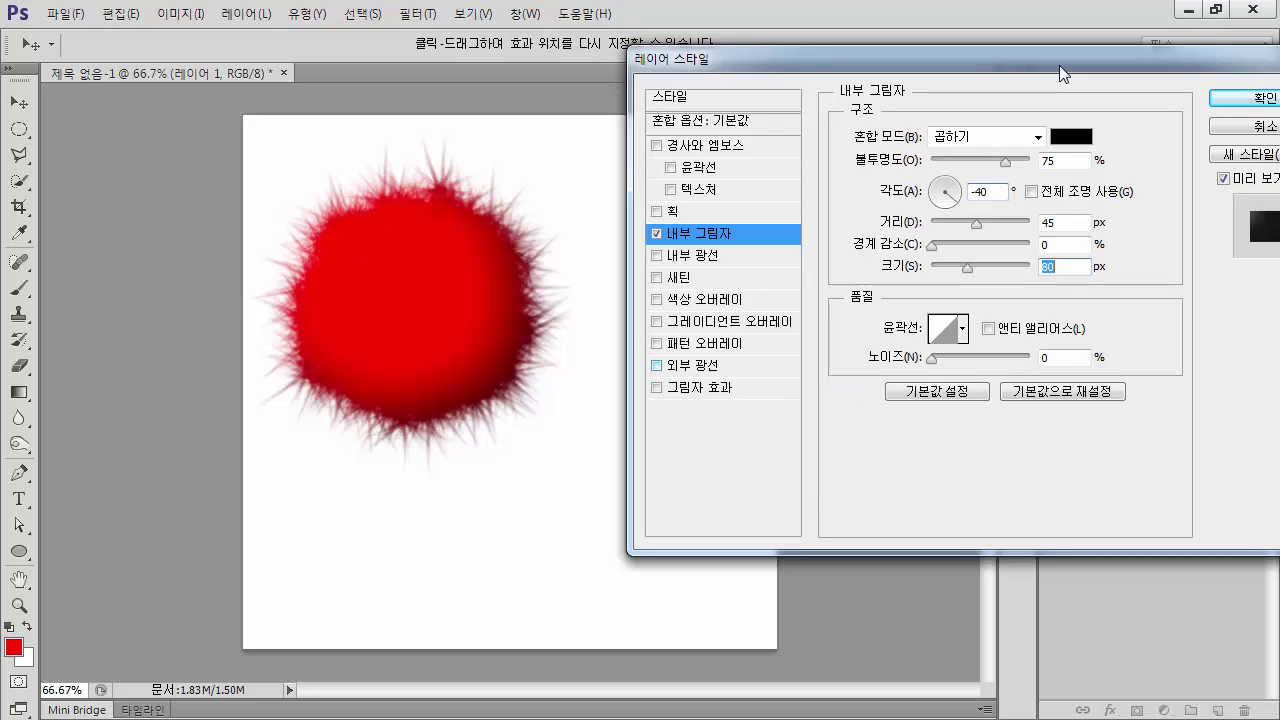
click(1258, 100)
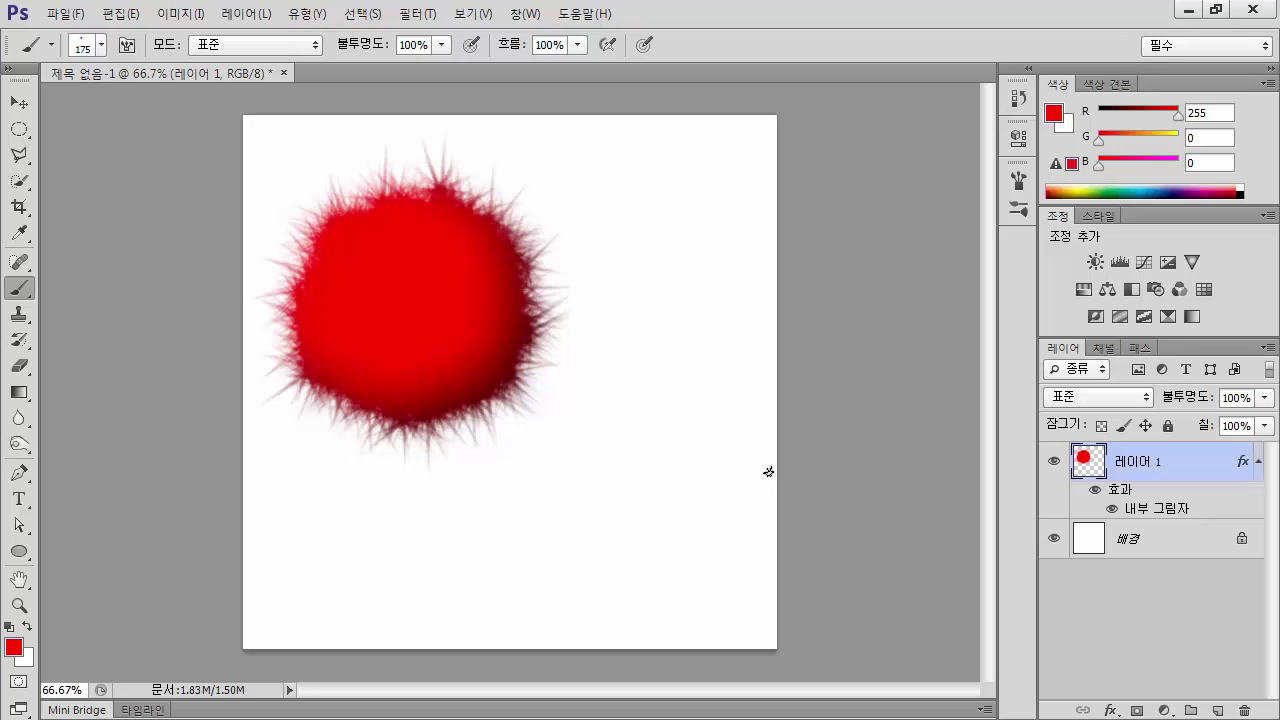
Step: Create a new layer above the furry ball and fill it with yellow #eeeb12
key(ctrl+shift+n)
key(Return)
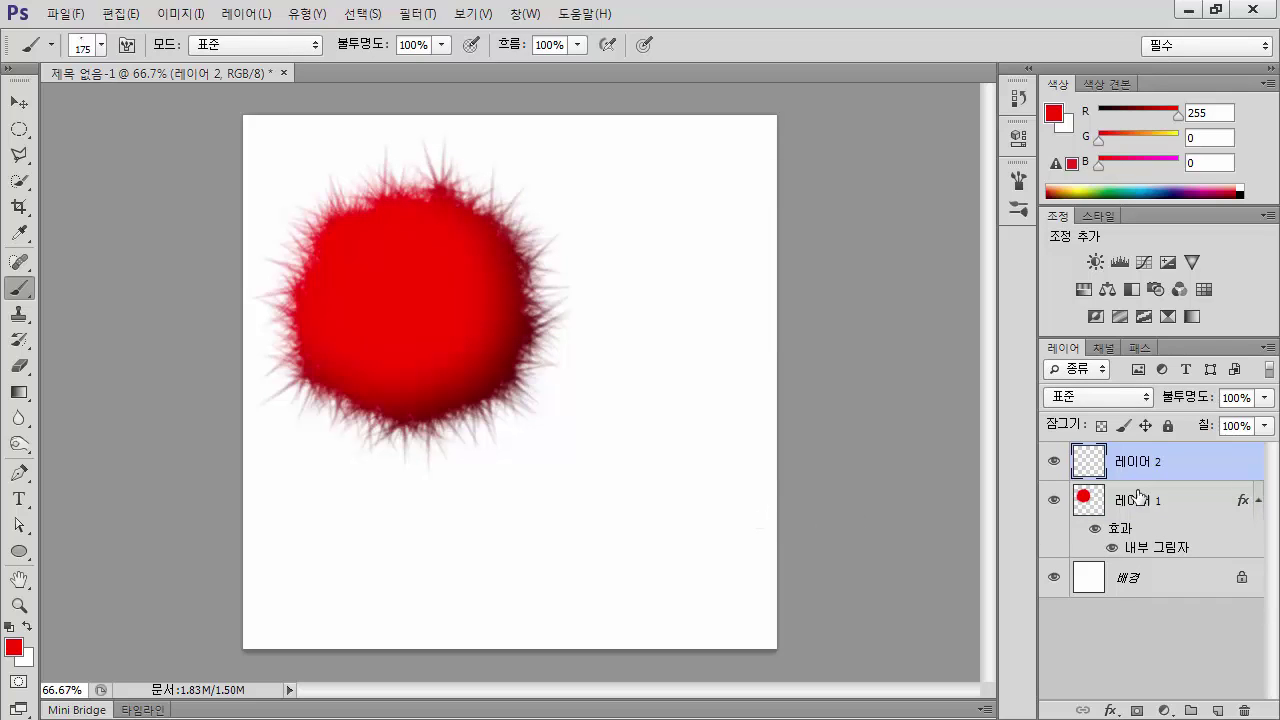
click(16, 648)
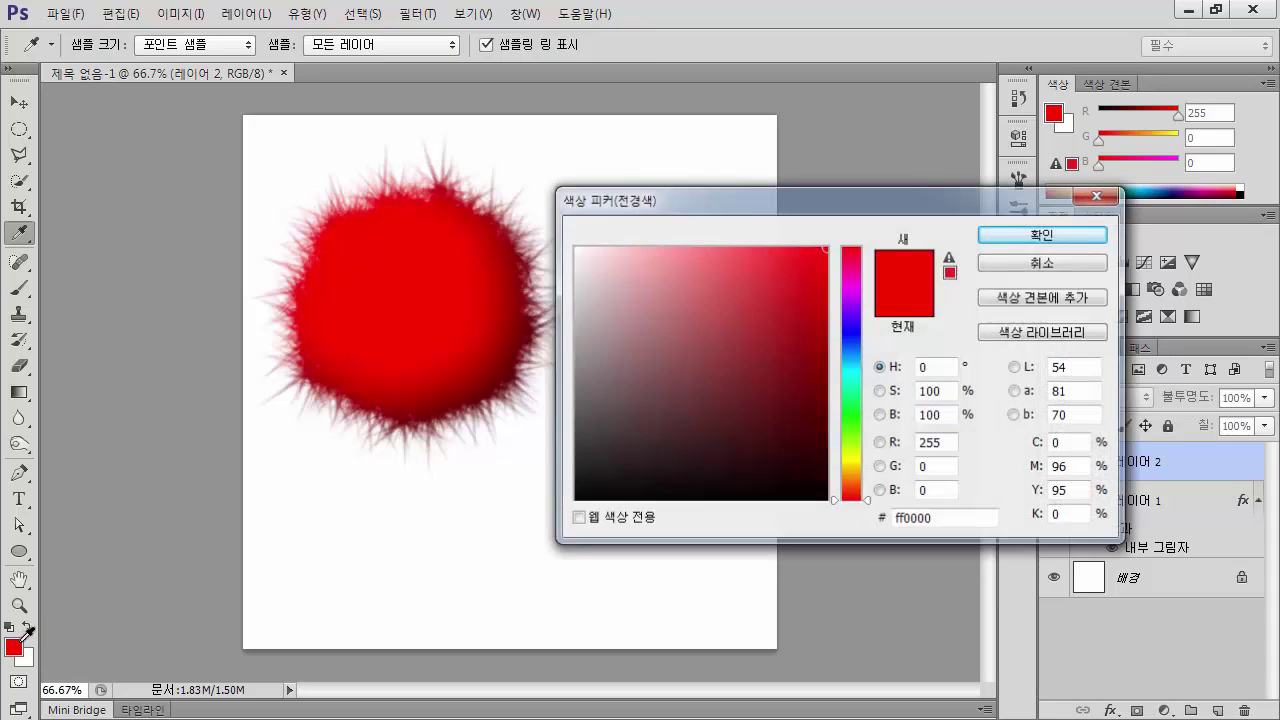
click(845, 458)
drag(845, 458, 845, 460)
drag(776, 287, 808, 263)
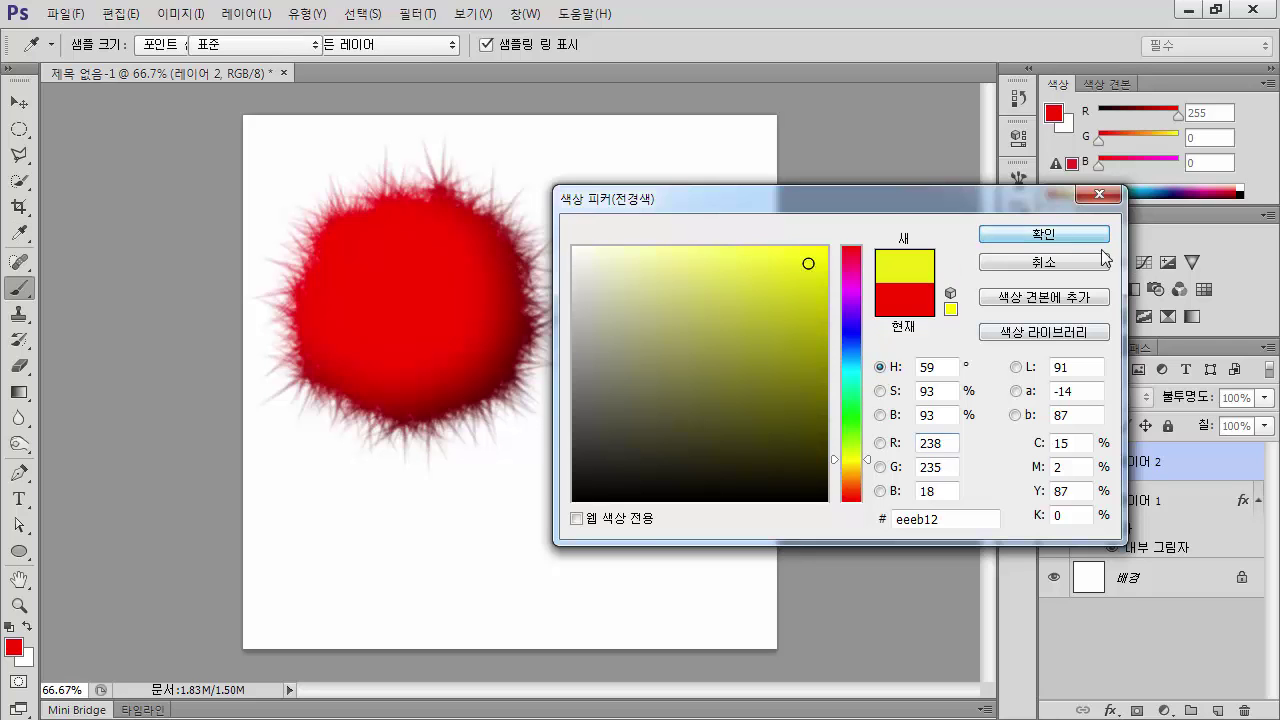
click(1090, 238)
key(b)
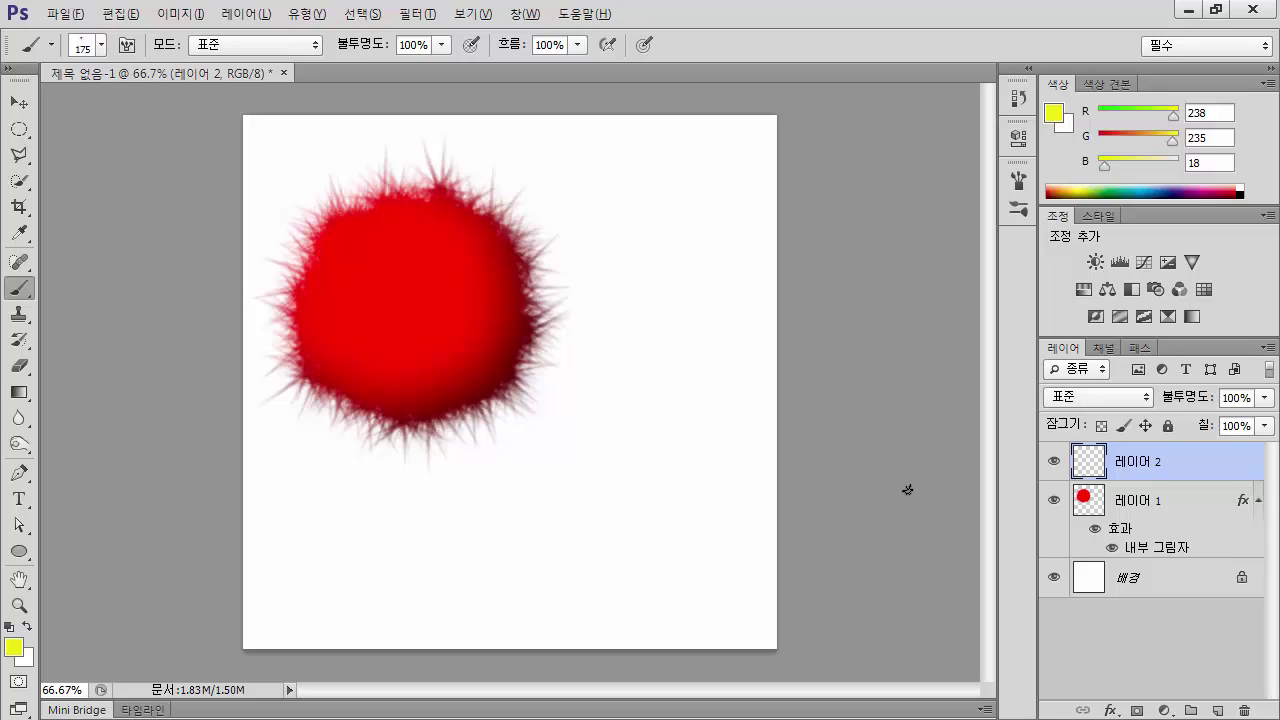
key(alt+Delete)
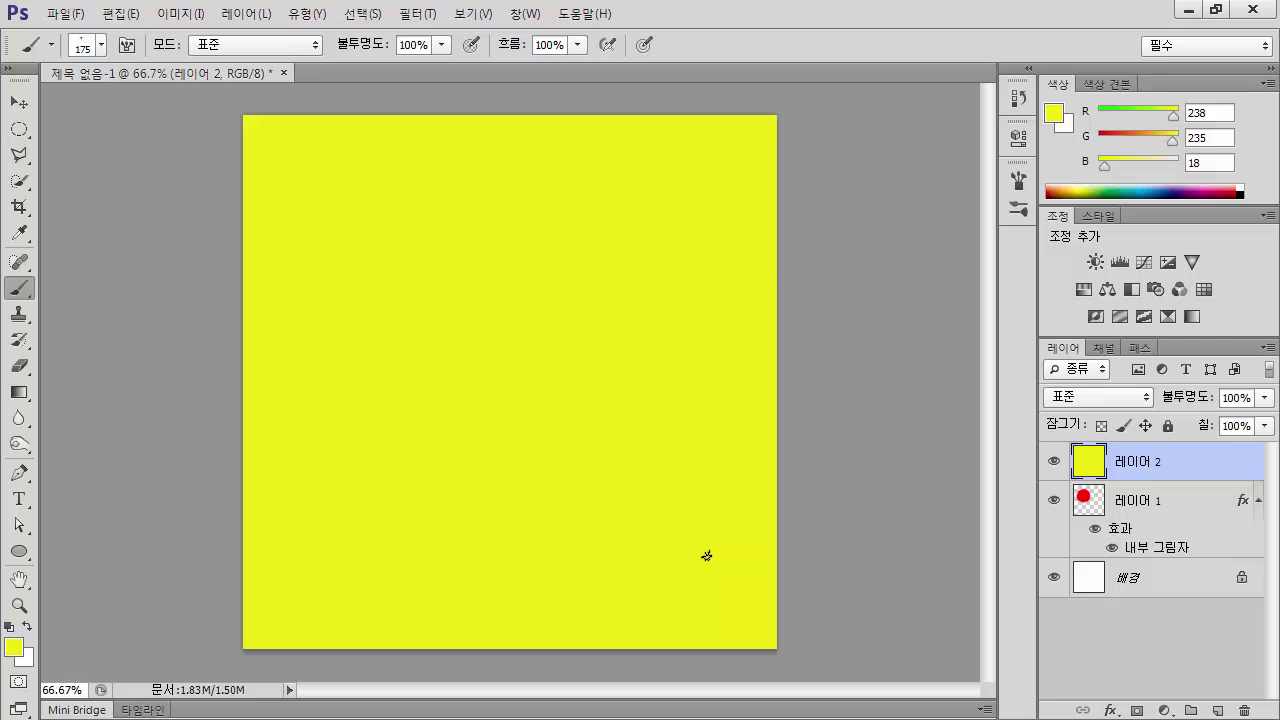
Step: Add 50% uniform monochromatic noise (노이즈 추가) to the yellow layer
click(427, 14)
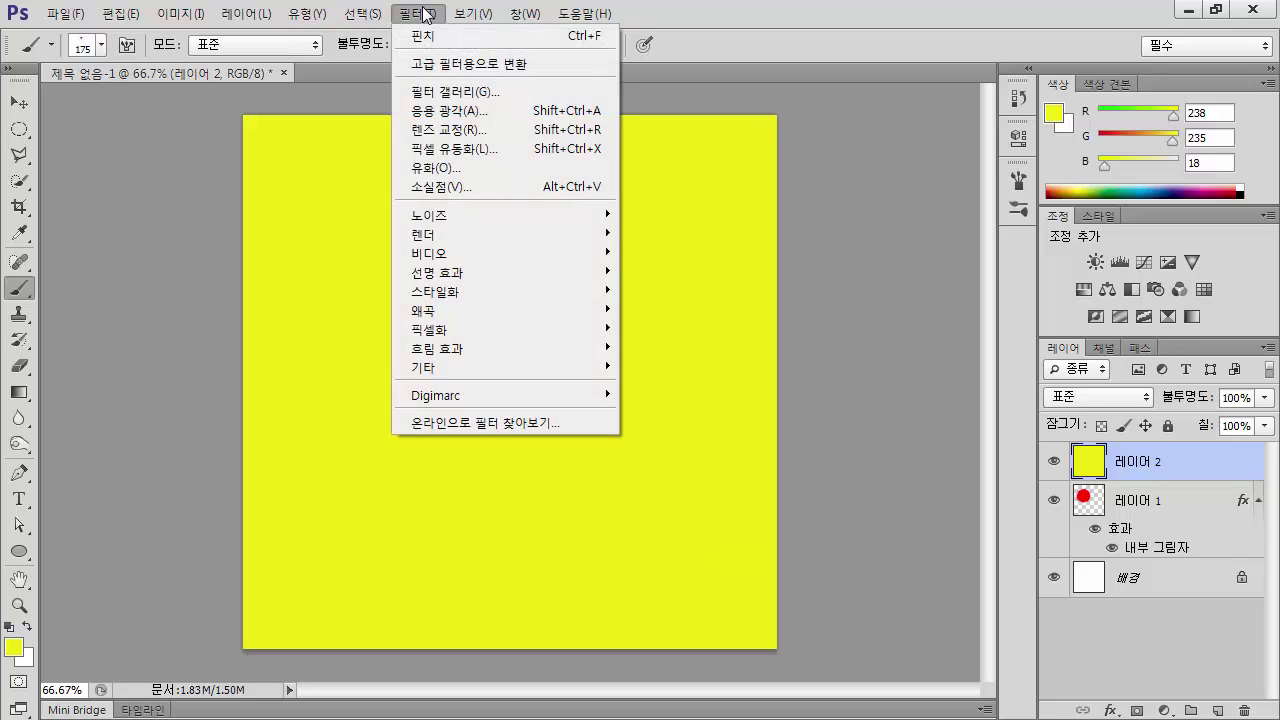
mouse_move(486, 214)
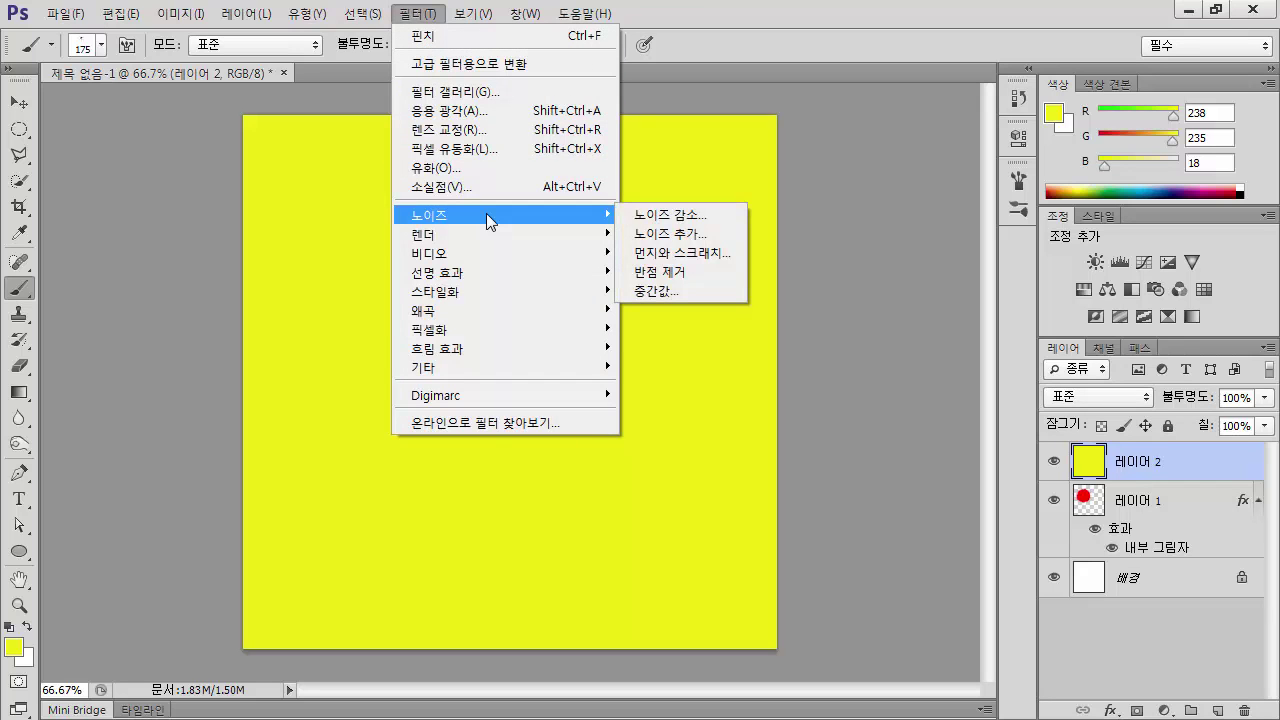
click(699, 233)
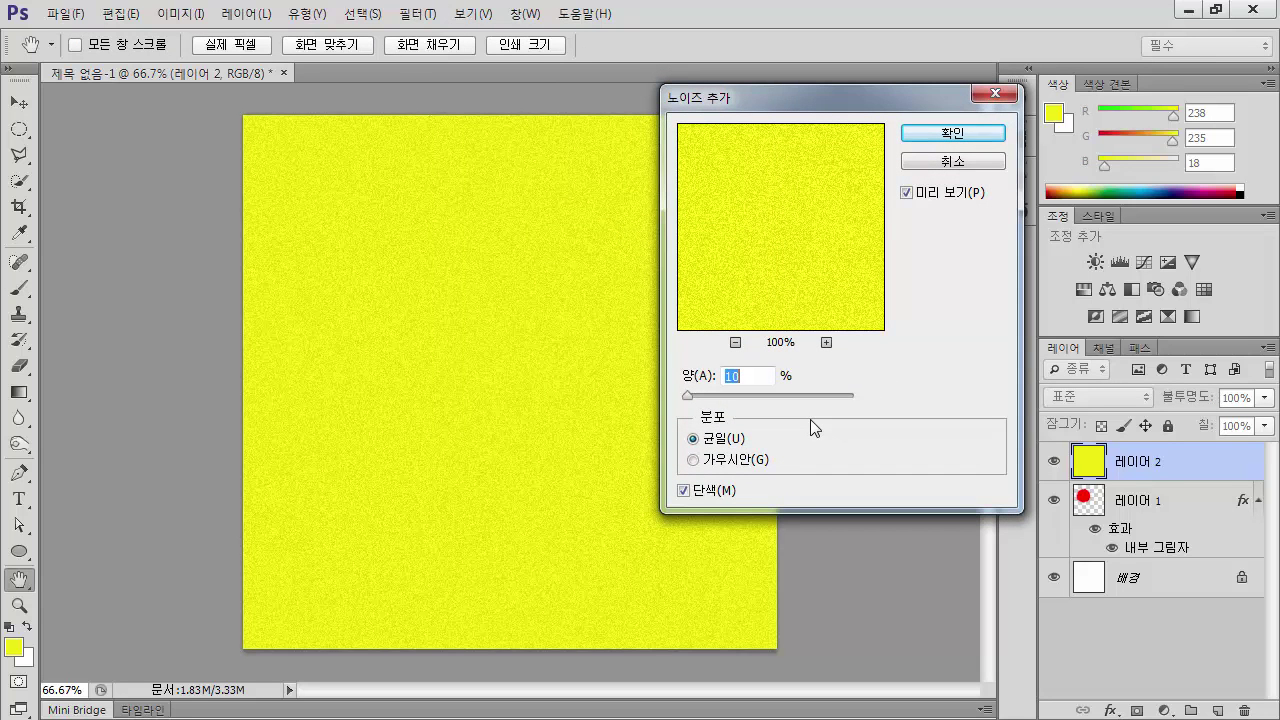
drag(688, 396, 706, 402)
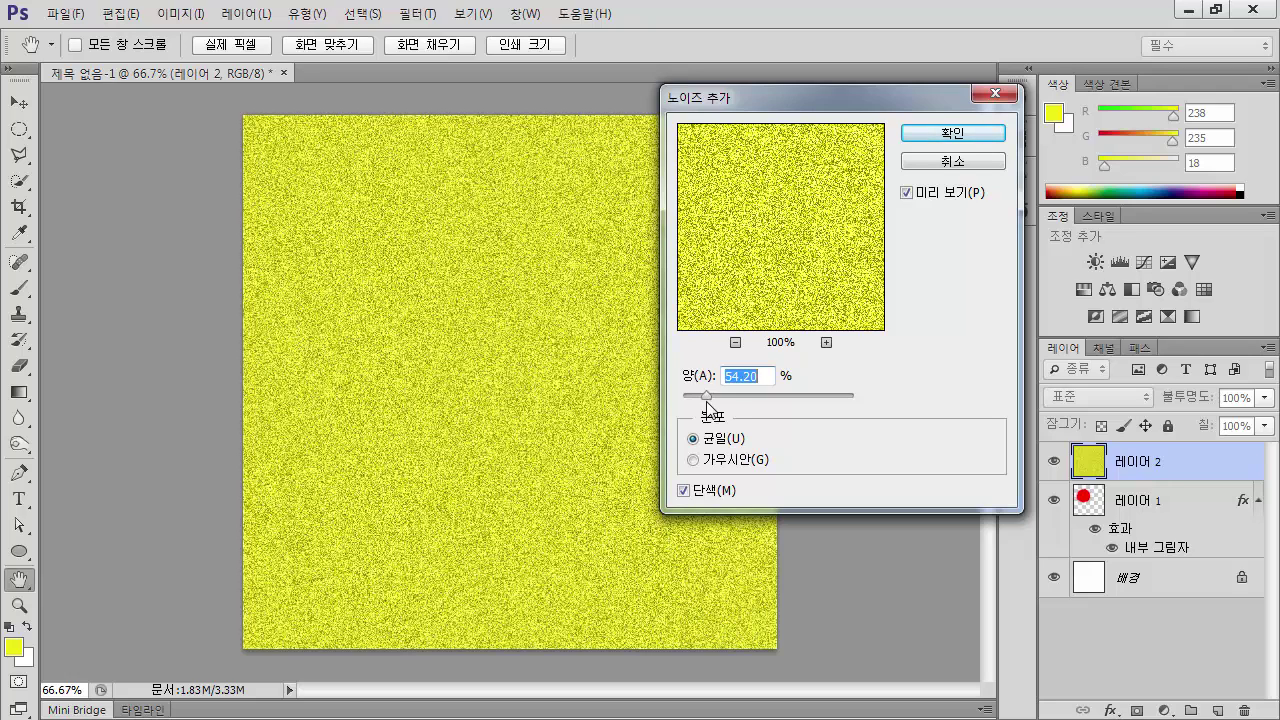
text(50)
click(952, 133)
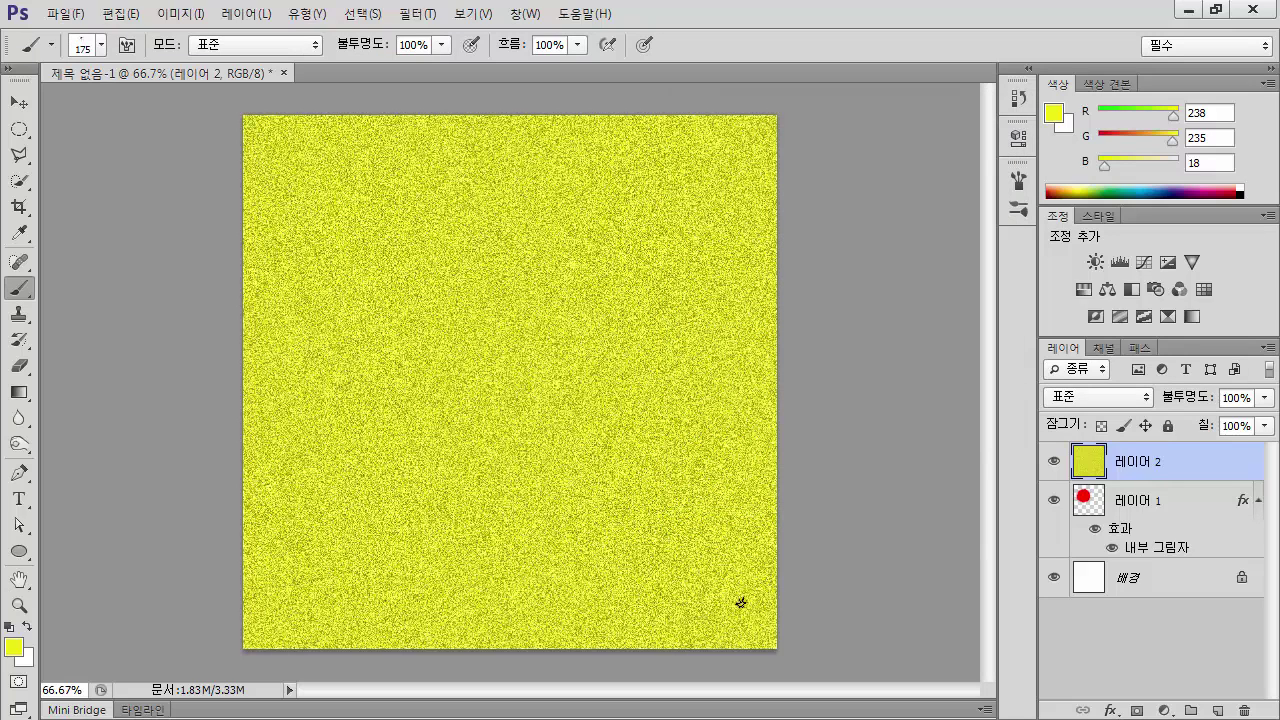
Step: Motion-blur (동작 흐림 효과) the yellow noise layer at 63° with a 10-pixel distance, and clip it to 레이어 1
click(423, 16)
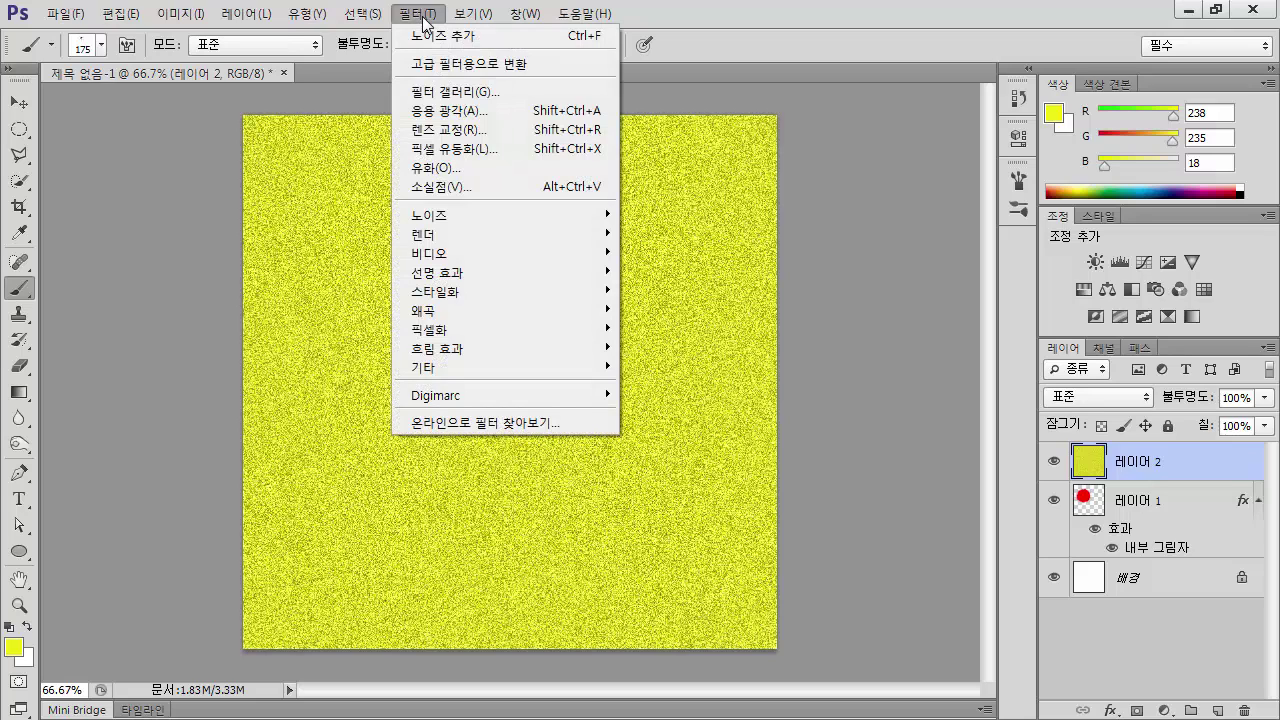
mouse_move(511, 351)
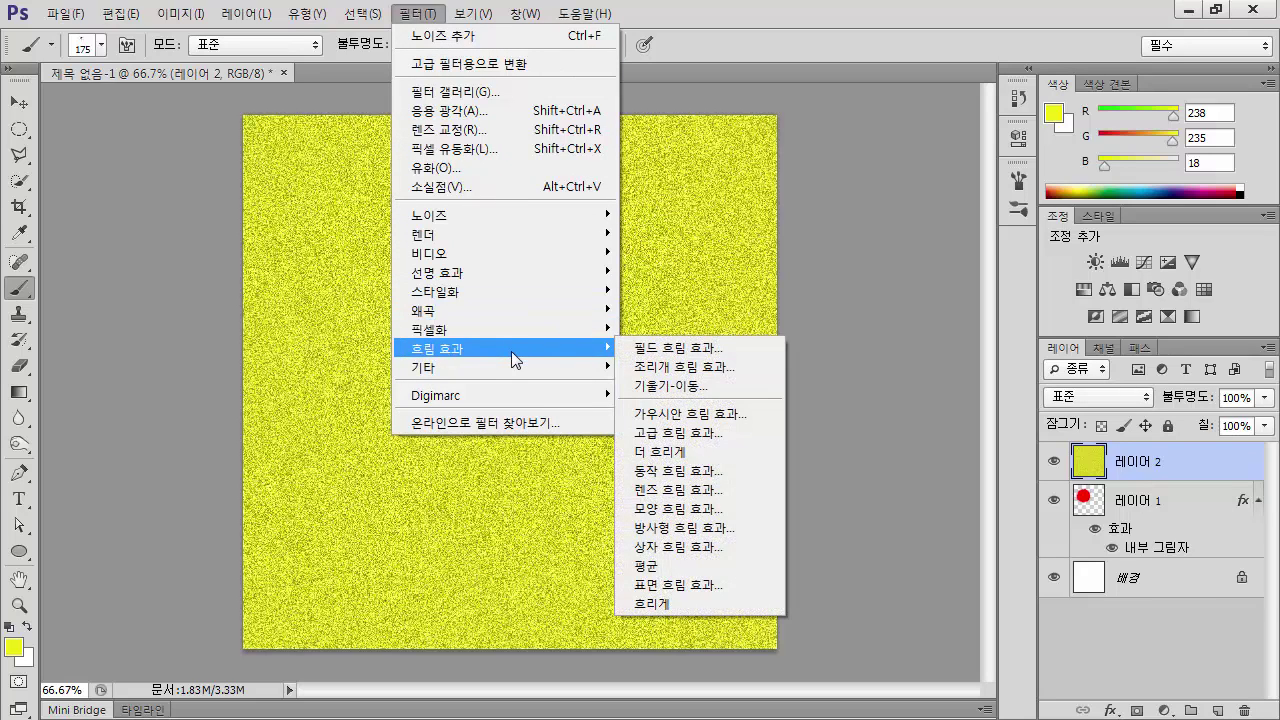
click(713, 471)
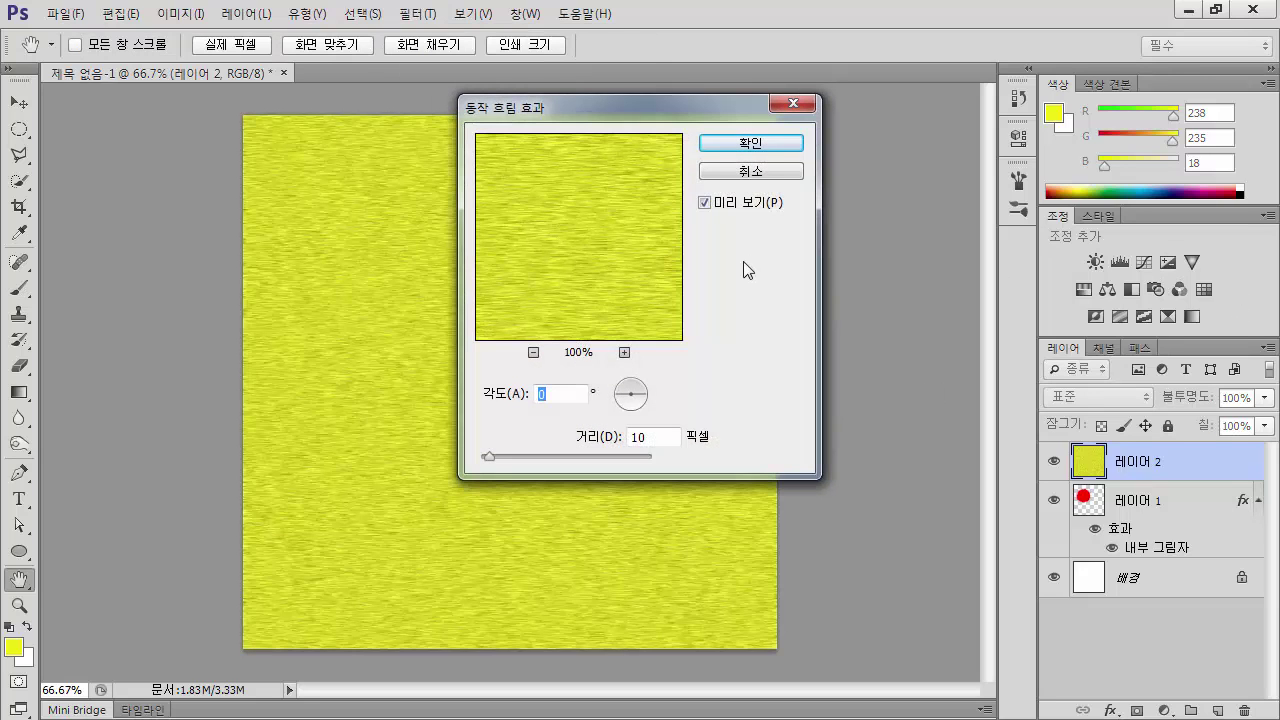
drag(570, 113, 717, 89)
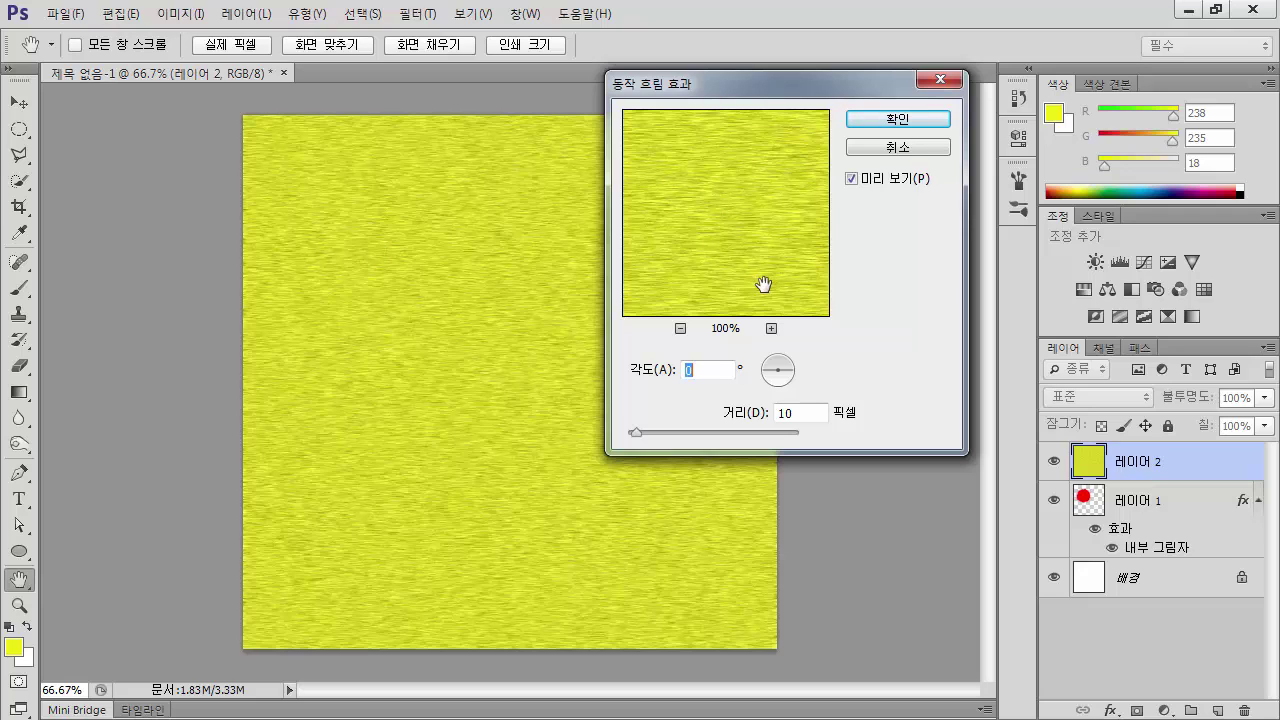
mouse_move(790, 376)
mouse_down()
mouse_move(760, 386)
mouse_move(811, 397)
mouse_move(793, 292)
mouse_move(773, 396)
mouse_up()
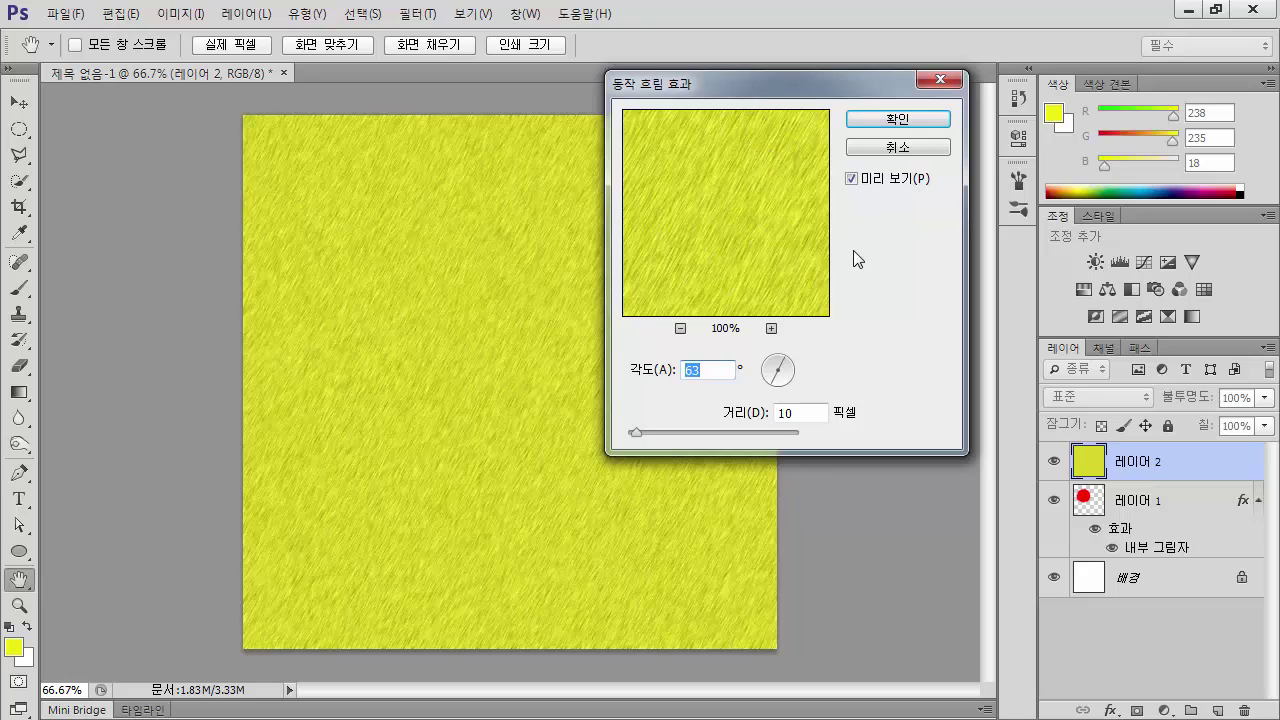
click(922, 124)
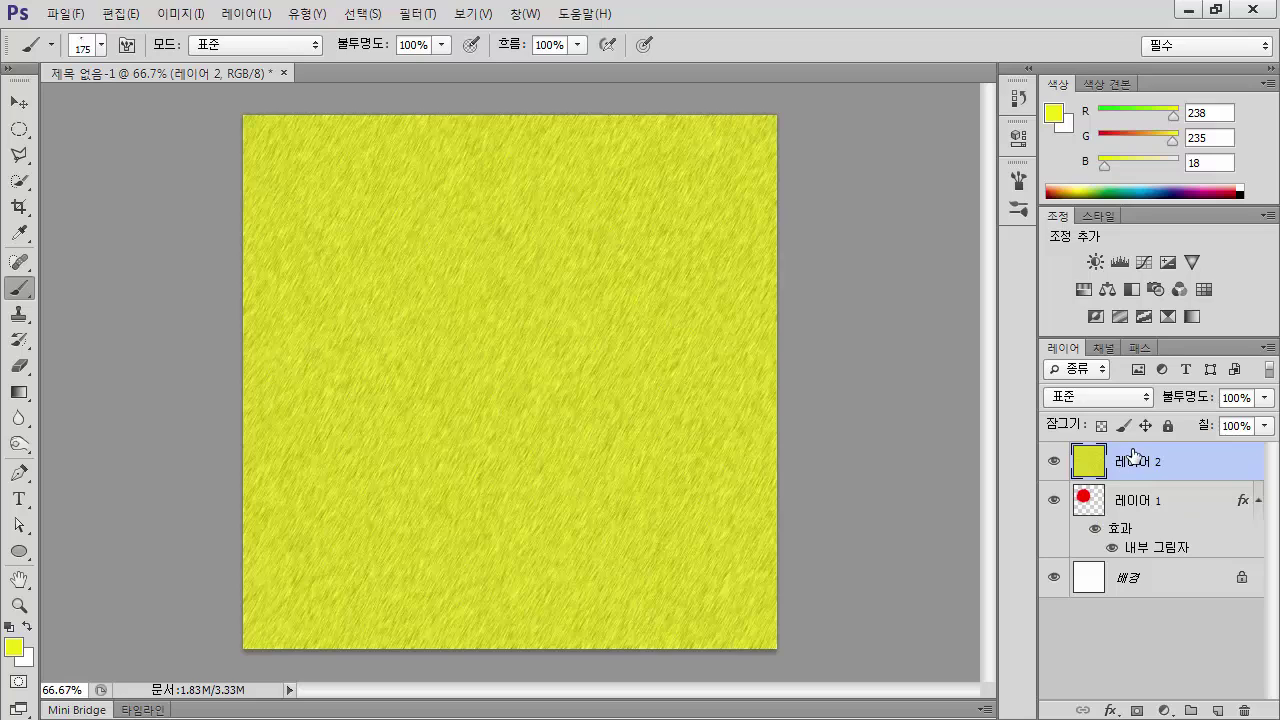
key(ctrl+alt+g)
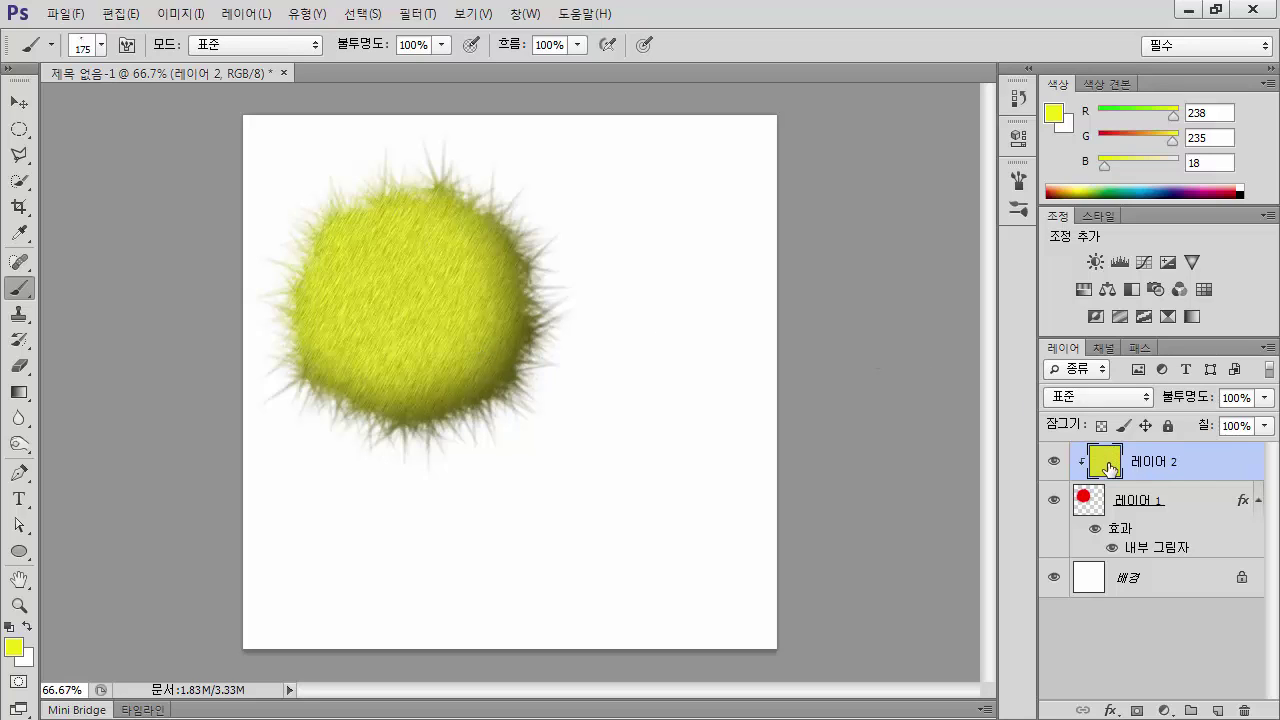
Step: Try filling the clipped 레이어 2 with magenta #ee1284, and revert the history to the clipping mask state
click(16, 649)
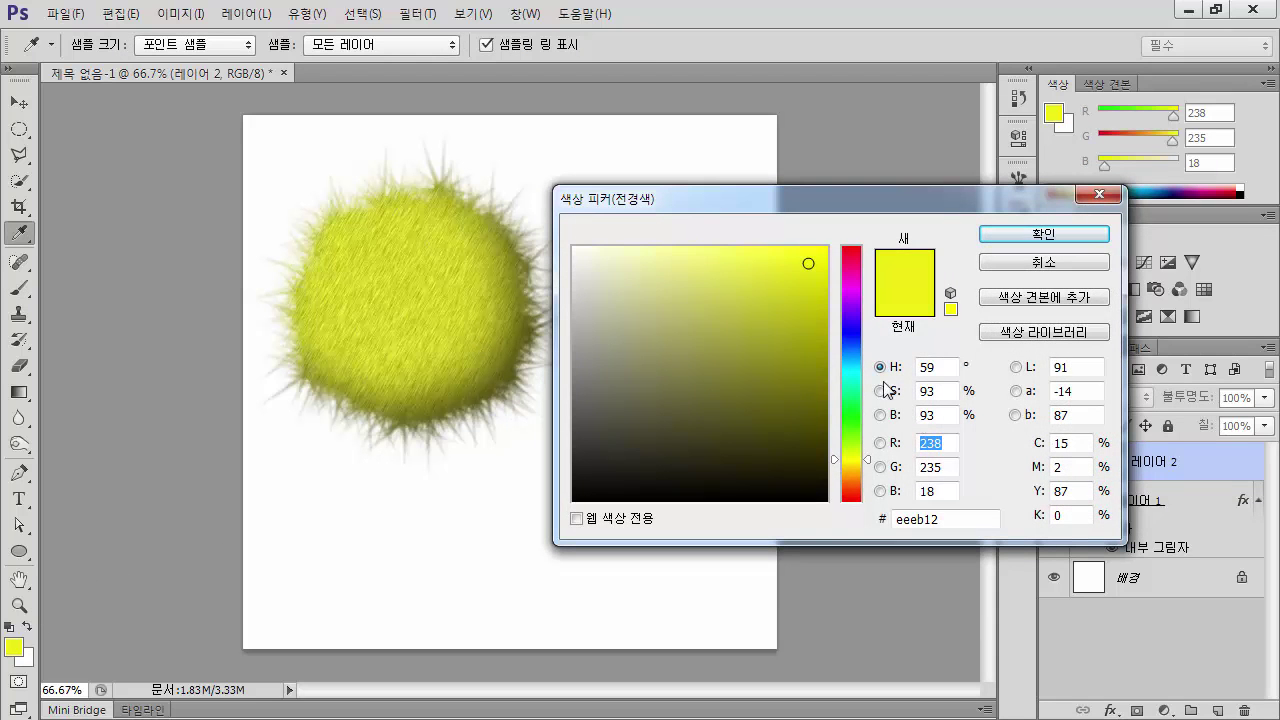
drag(851, 278, 851, 268)
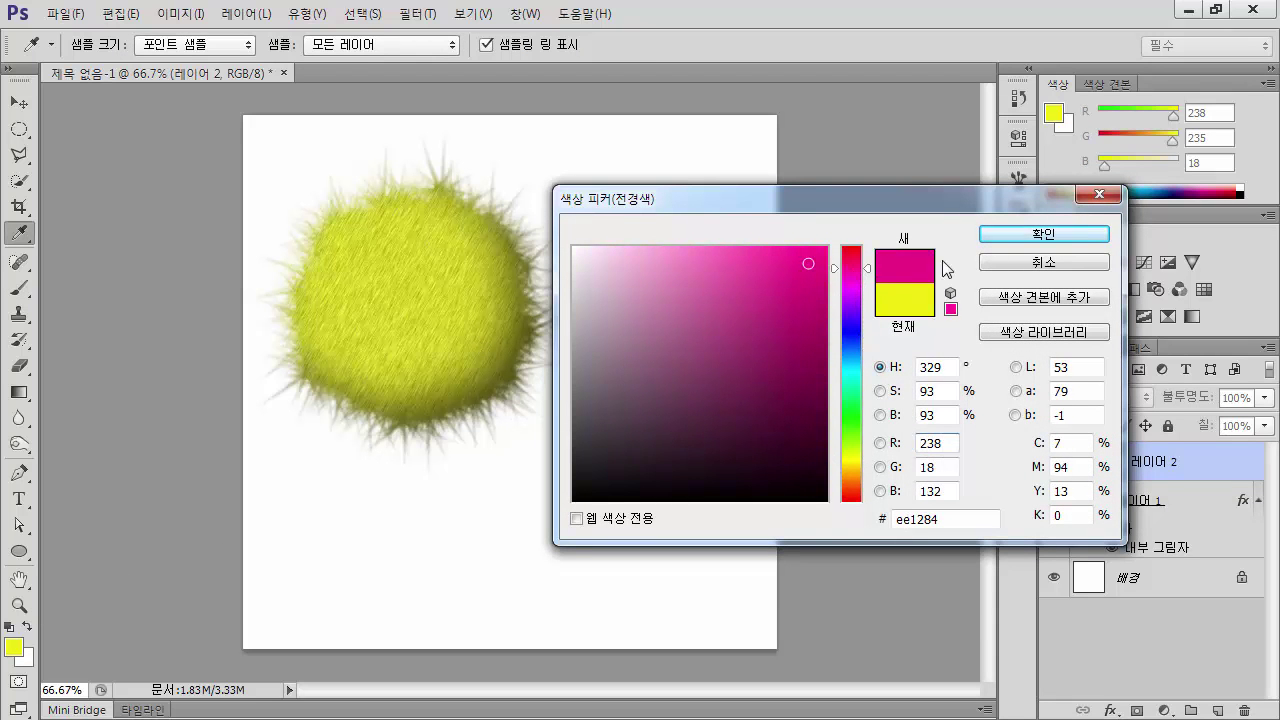
click(1076, 246)
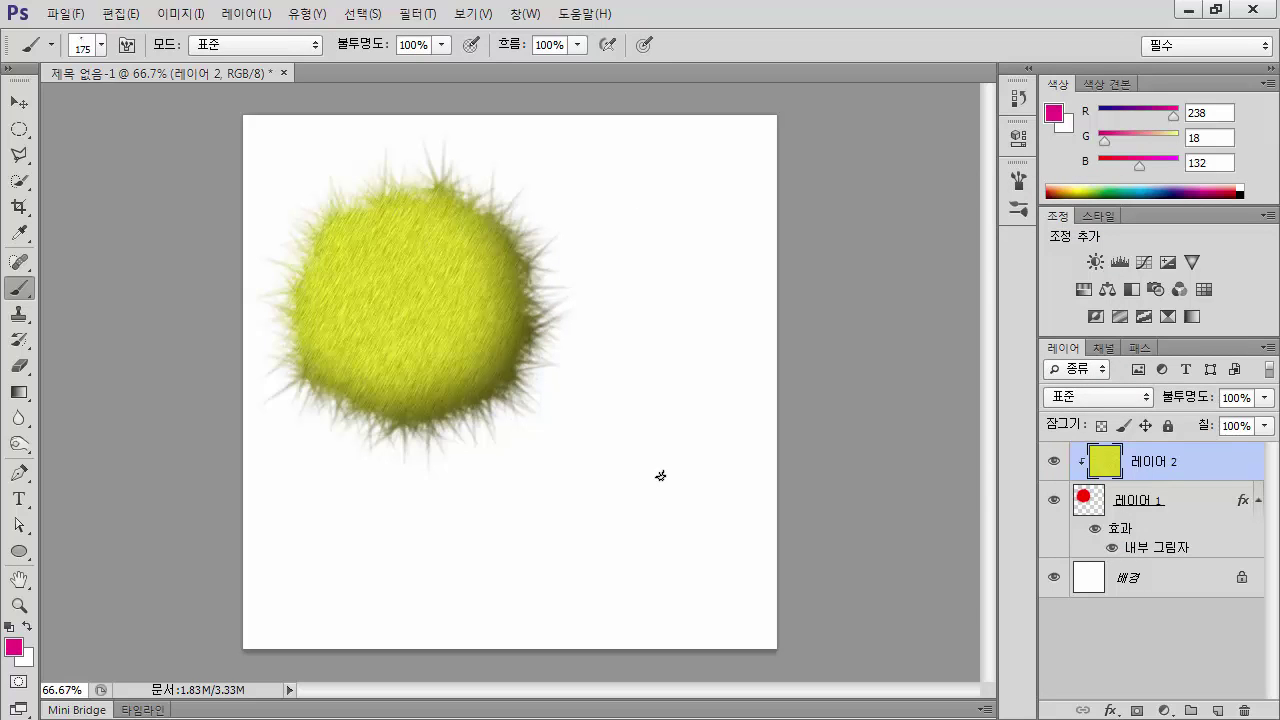
key(alt+BackSpace)
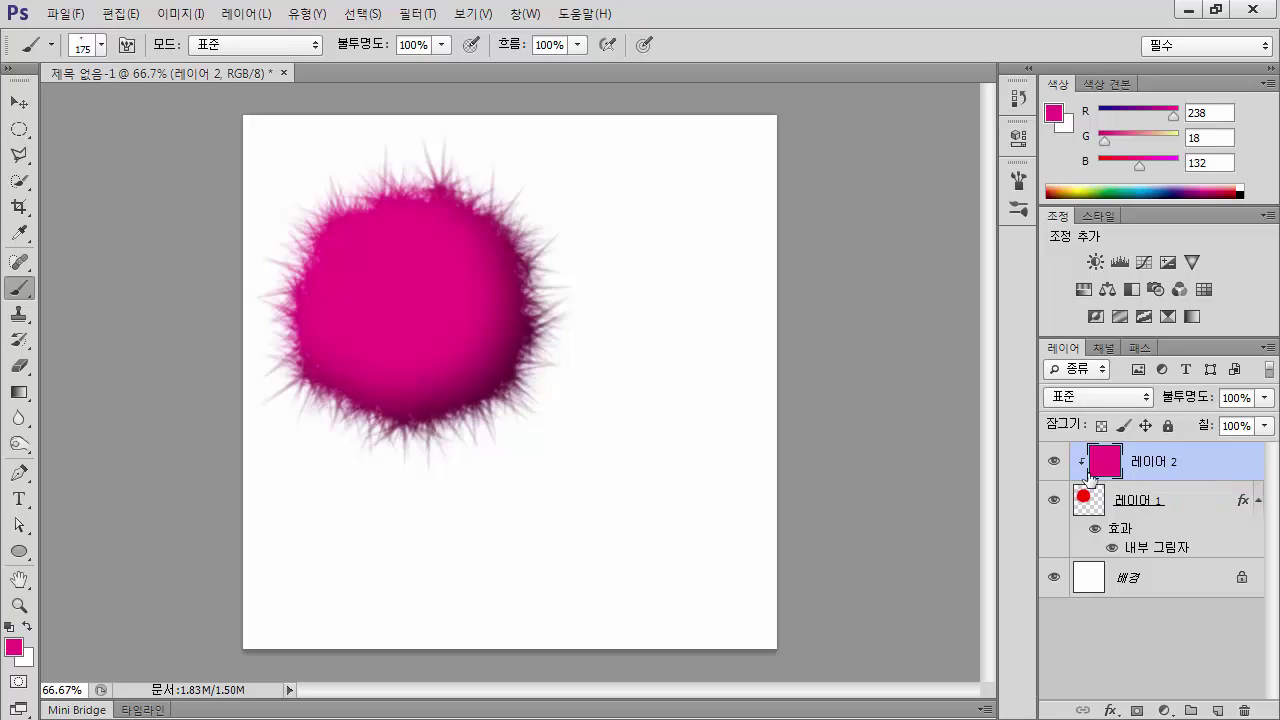
click(1018, 98)
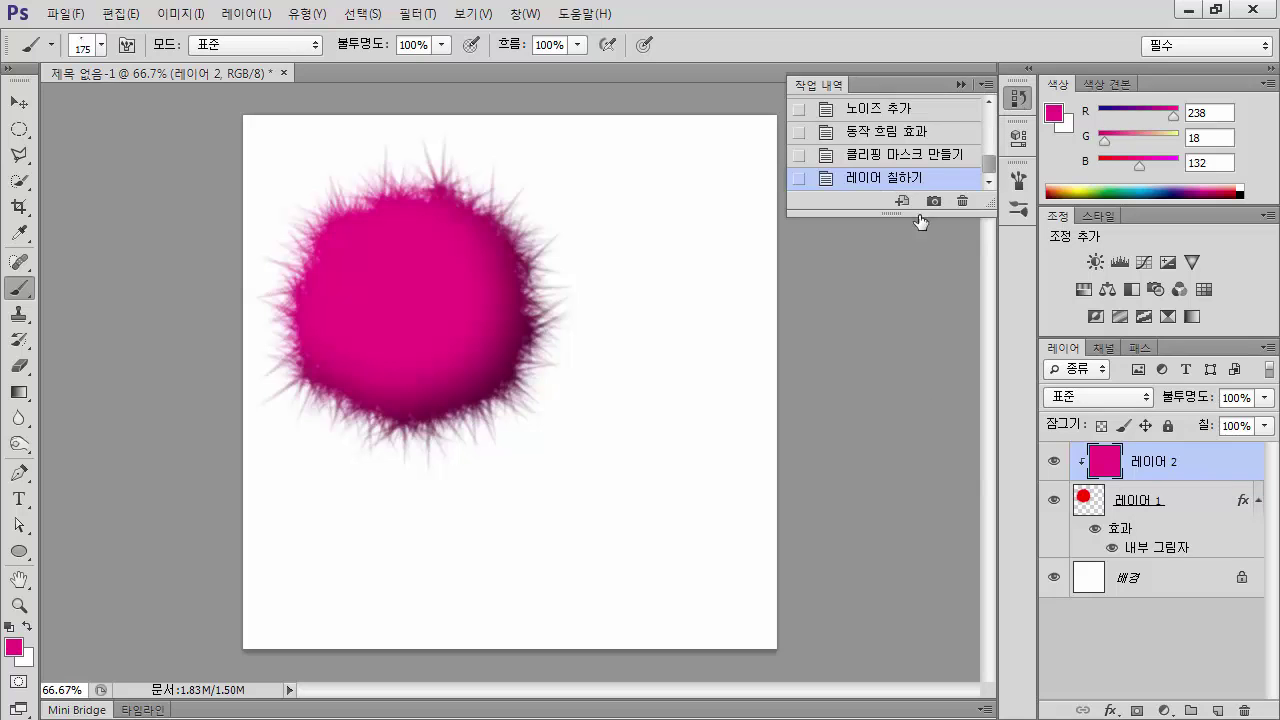
click(885, 157)
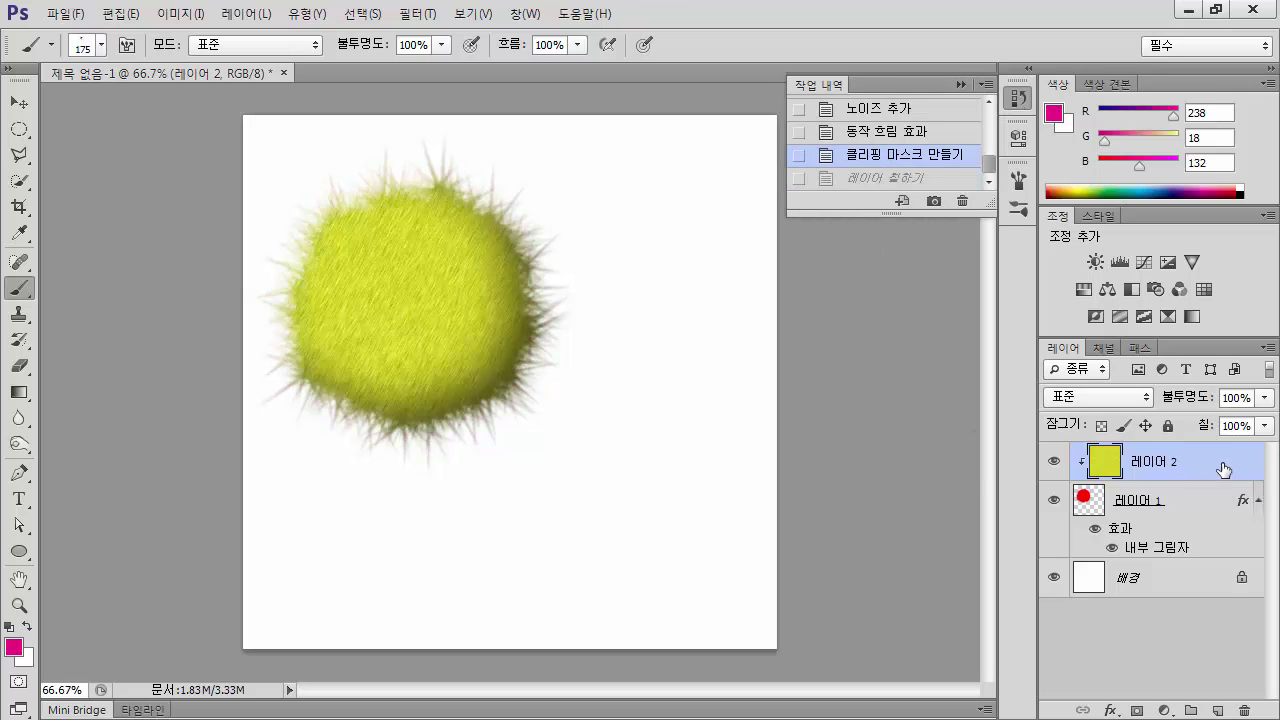
double_click(1228, 466)
click(702, 300)
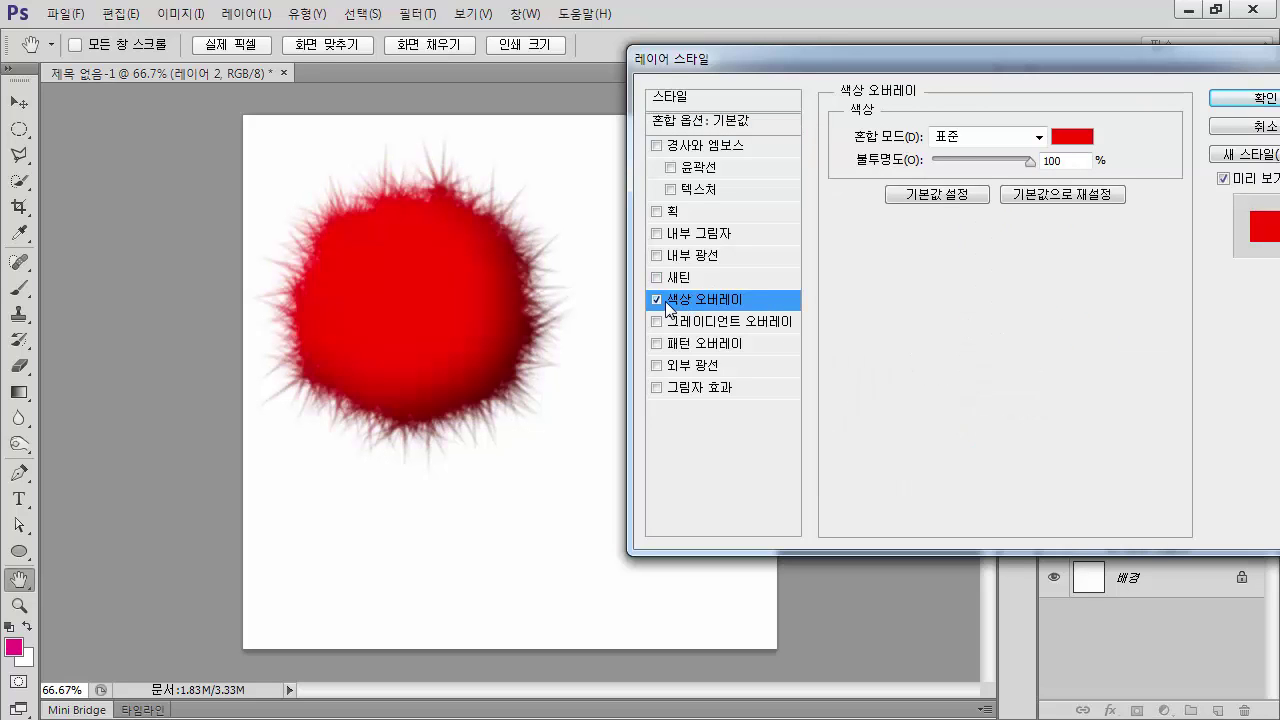
click(1245, 131)
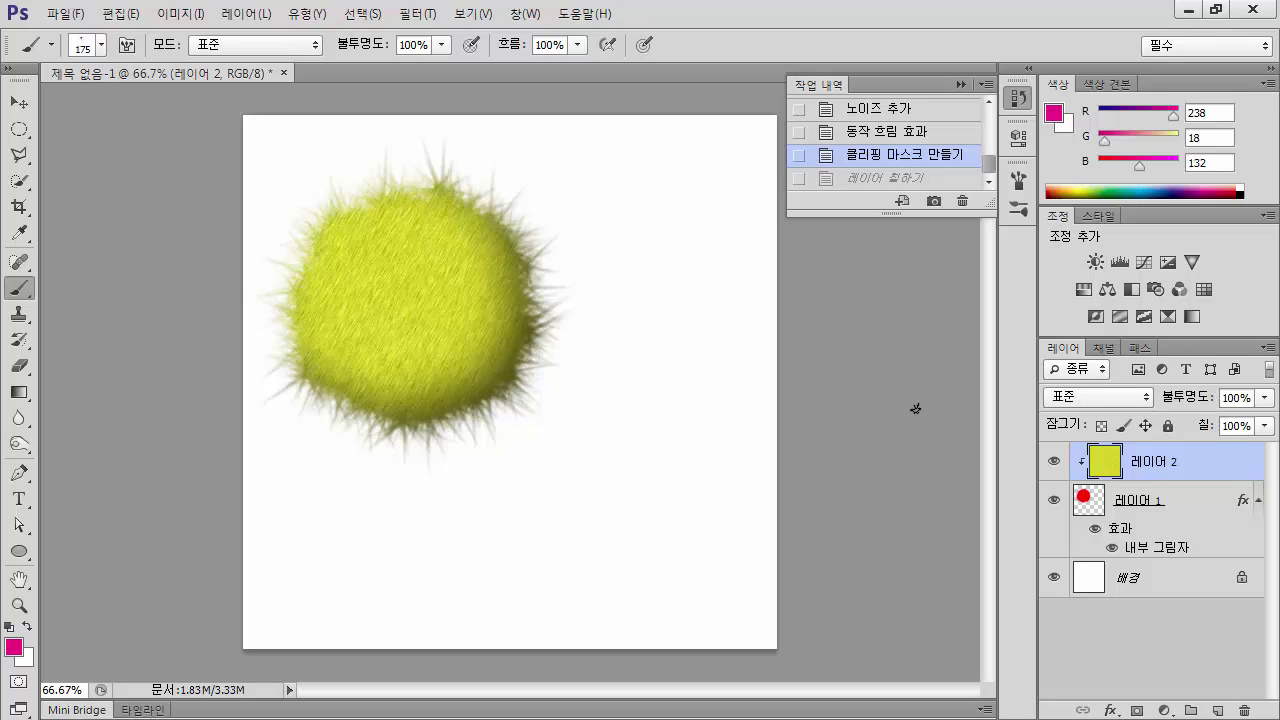
click(915, 408)
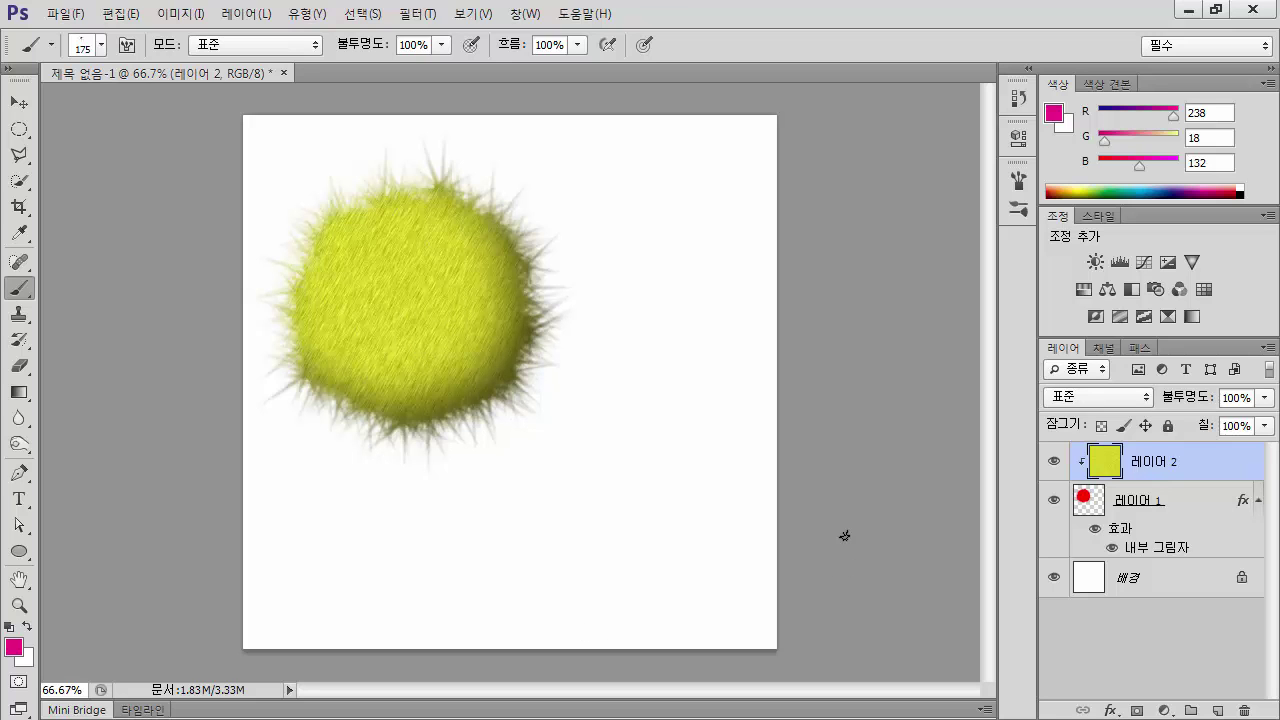
Step: Create a new layer above the clipped yellow layer and fill it with magenta #ee1284
key(ctrl+shift+n)
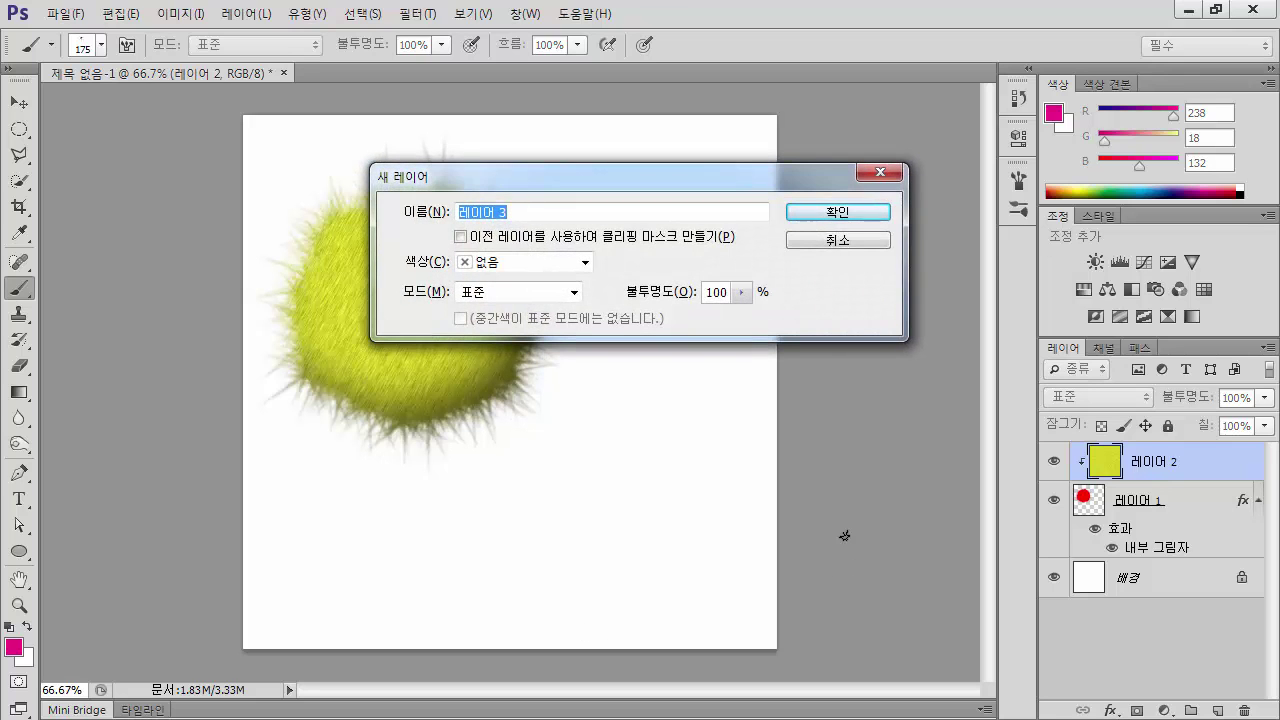
click(834, 213)
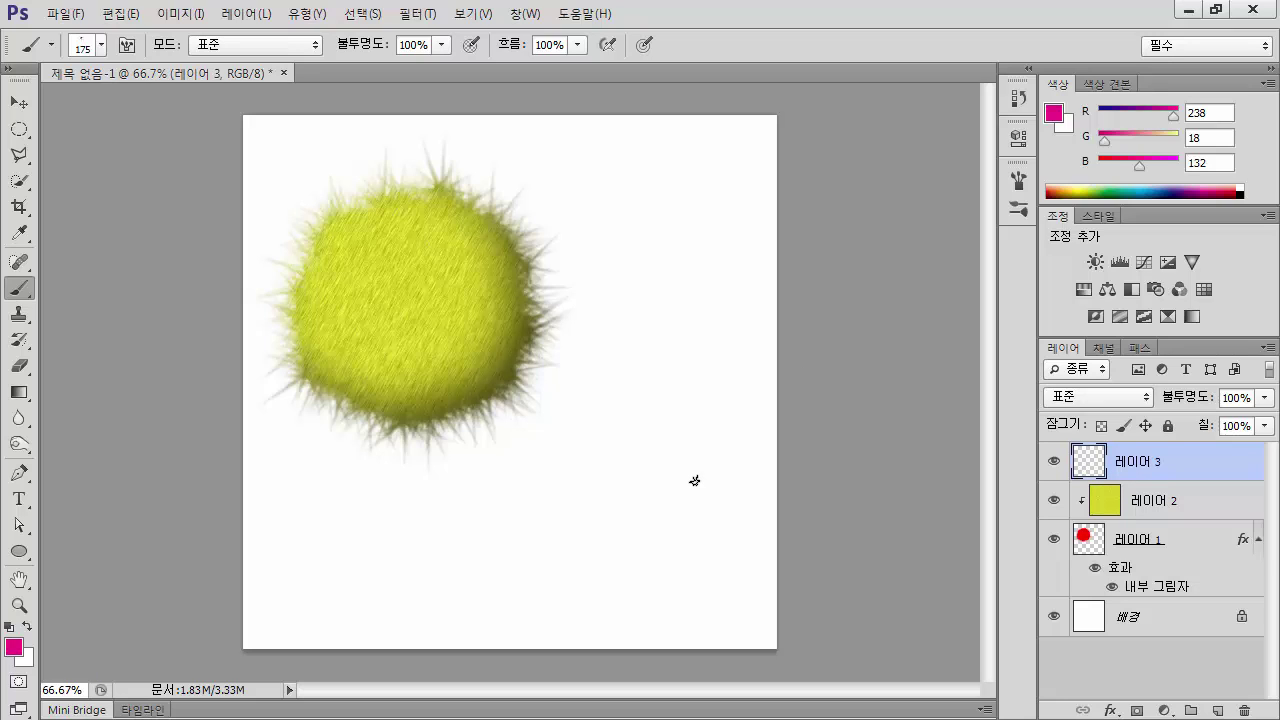
key(alt+BackSpace)
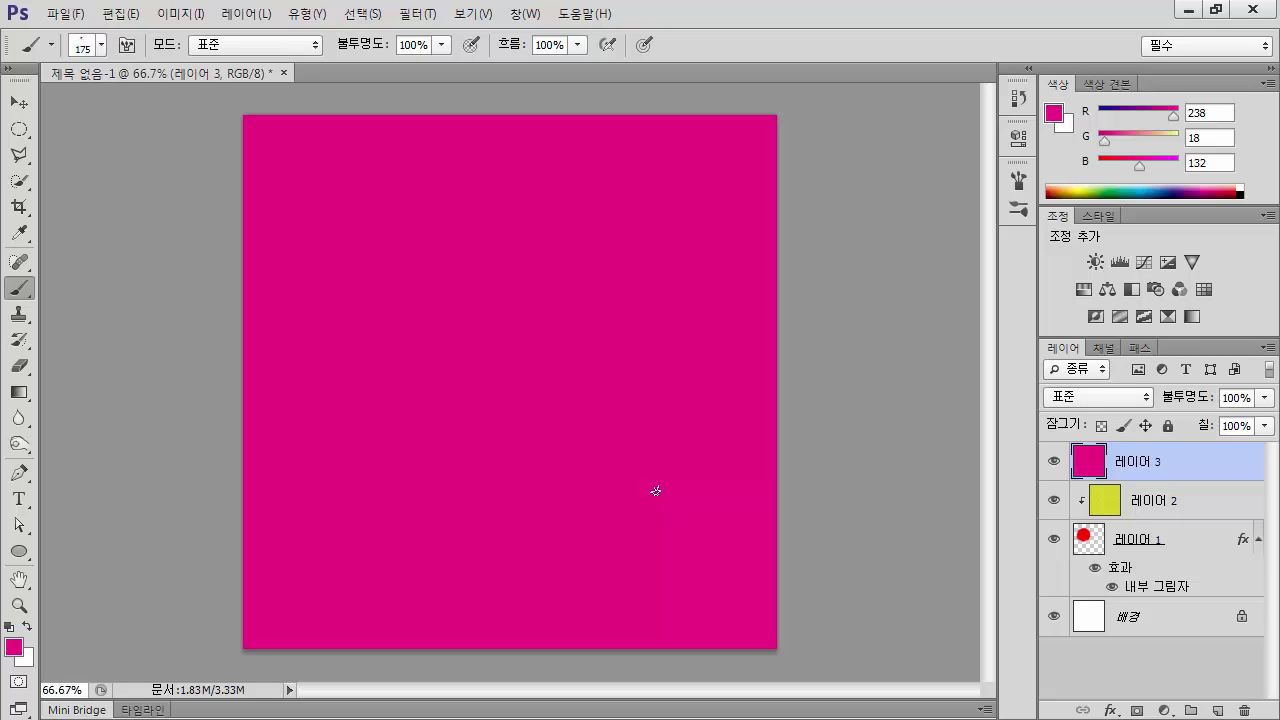
Step: Collapse the default action set and create a new action set named 내액션
key(alt+F9)
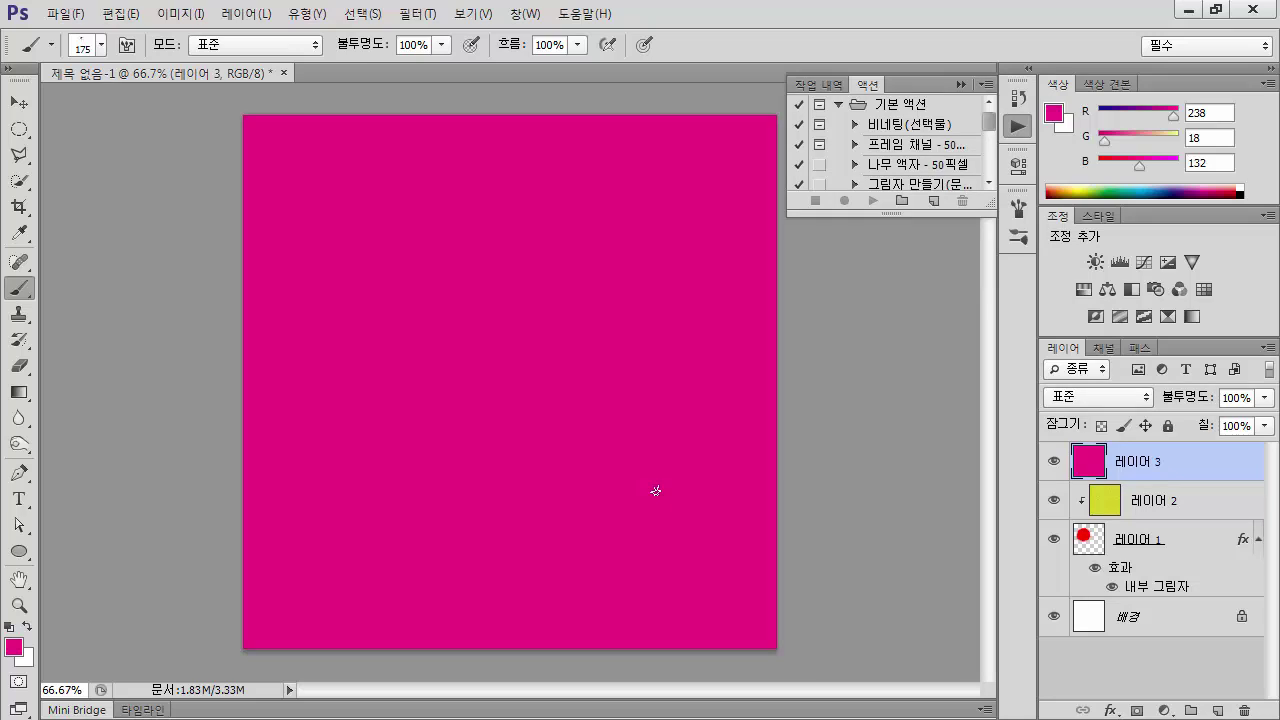
click(838, 105)
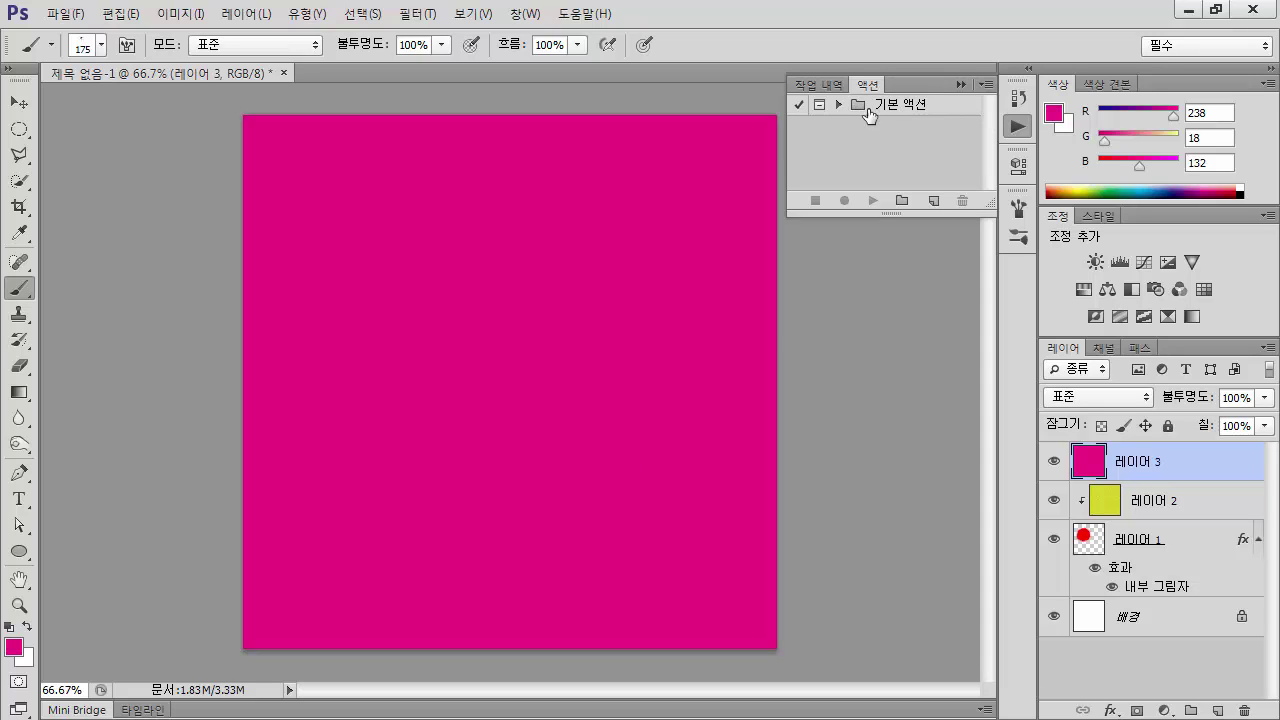
click(902, 202)
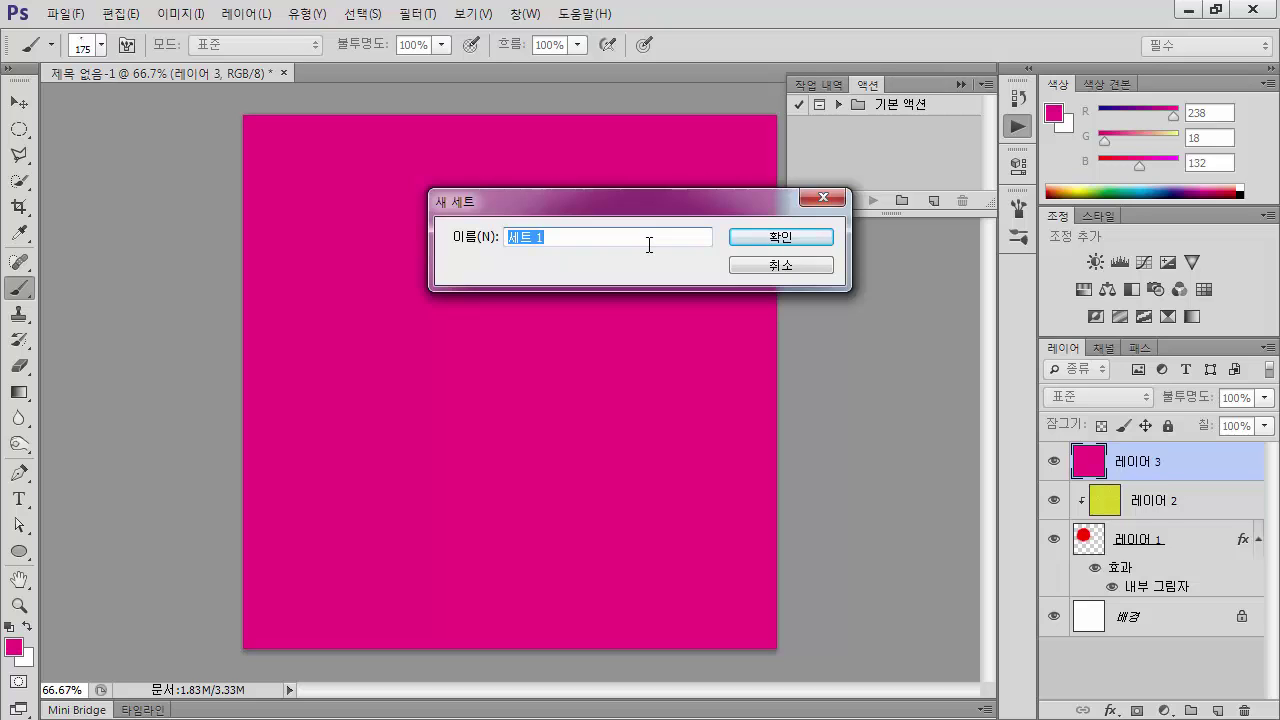
text(내액션)
key(Return)
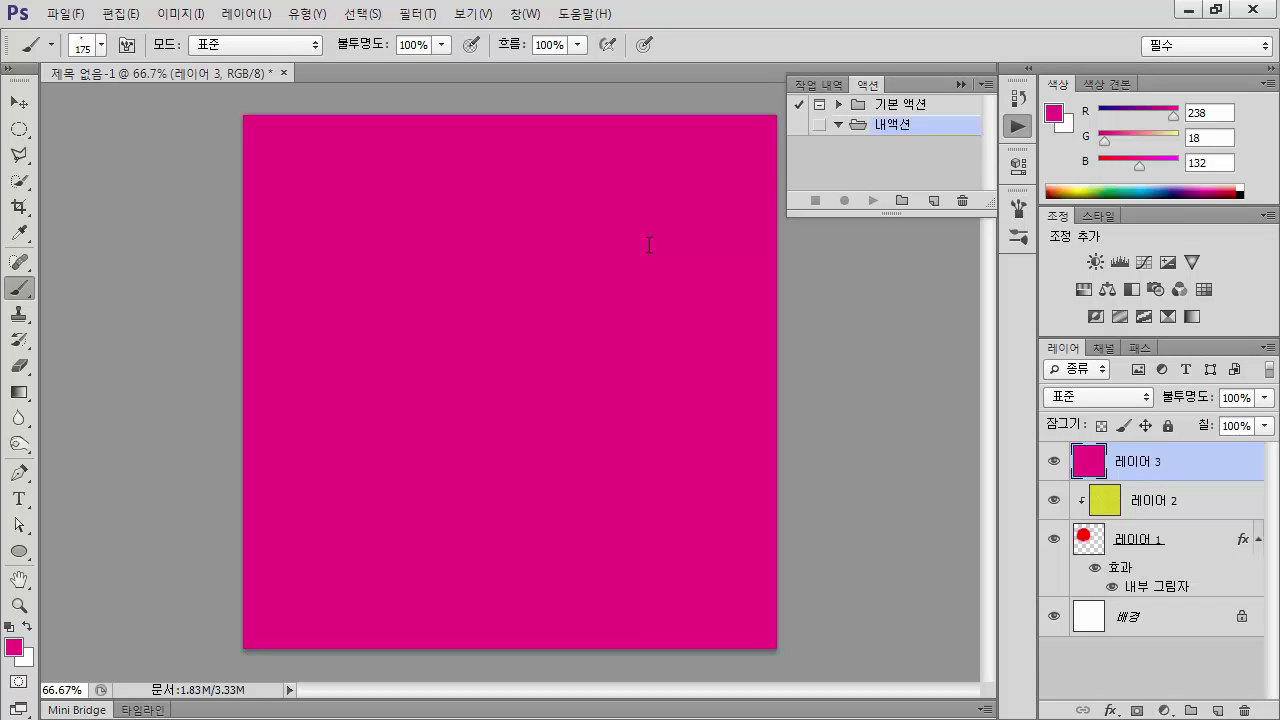
Step: Create an action named 노이즈동작흐림 in the 내액션 set and start recording it
click(935, 201)
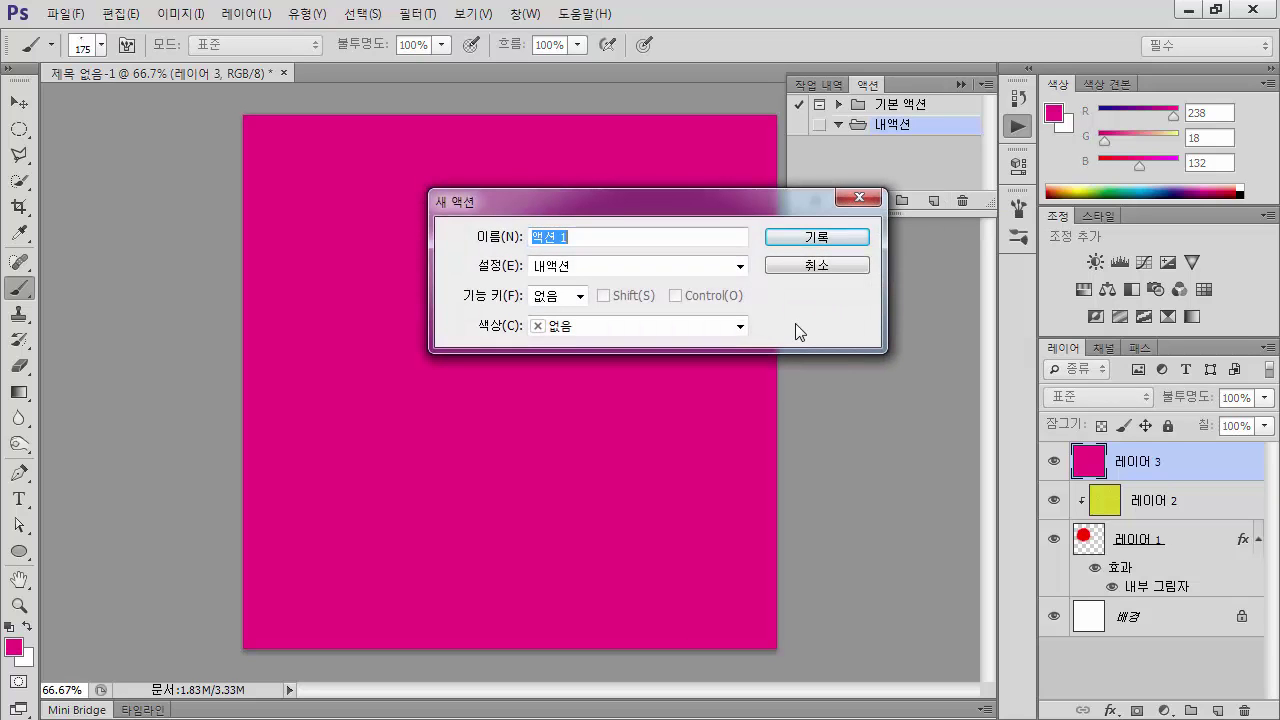
text(노이즈모션블러)
key(BackSpace)
key(BackSpace)
key(BackSpace)
key(BackSpace)
key(BackSpace)
text(동작흐림)
click(816, 240)
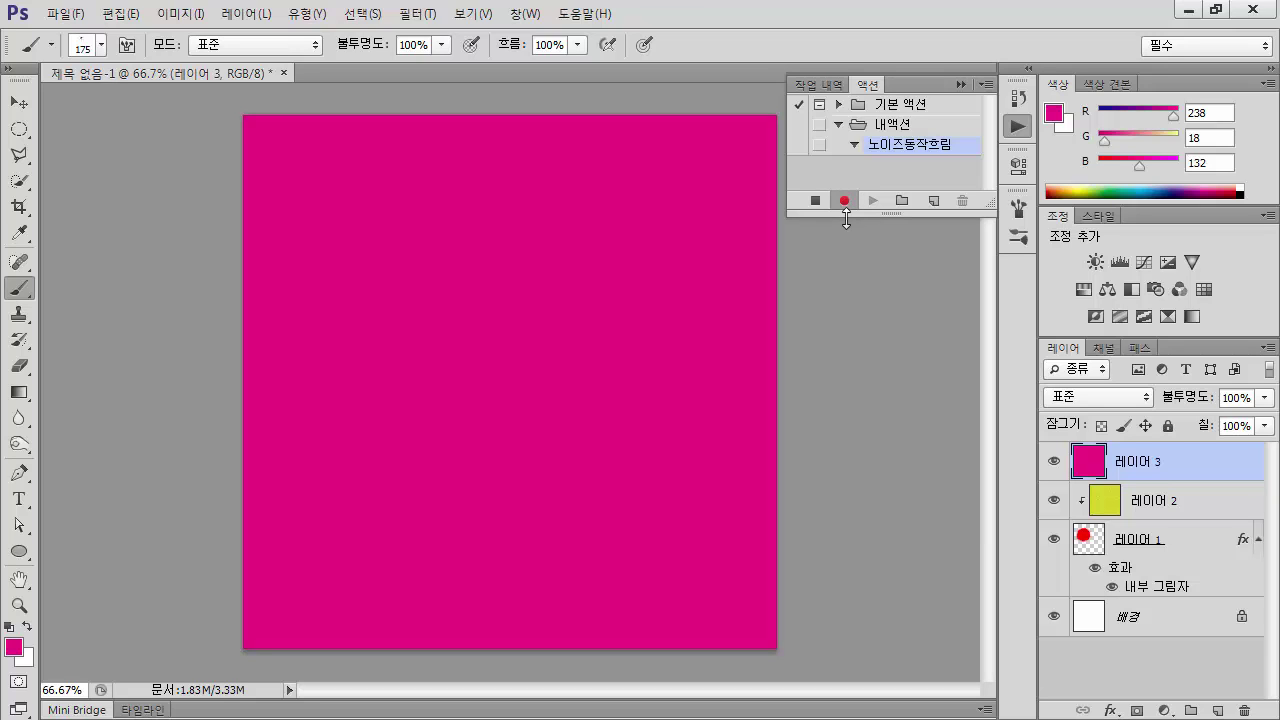
Step: Record adding 50% uniform monochromatic noise (노이즈 추가) to the magenta layer
click(415, 14)
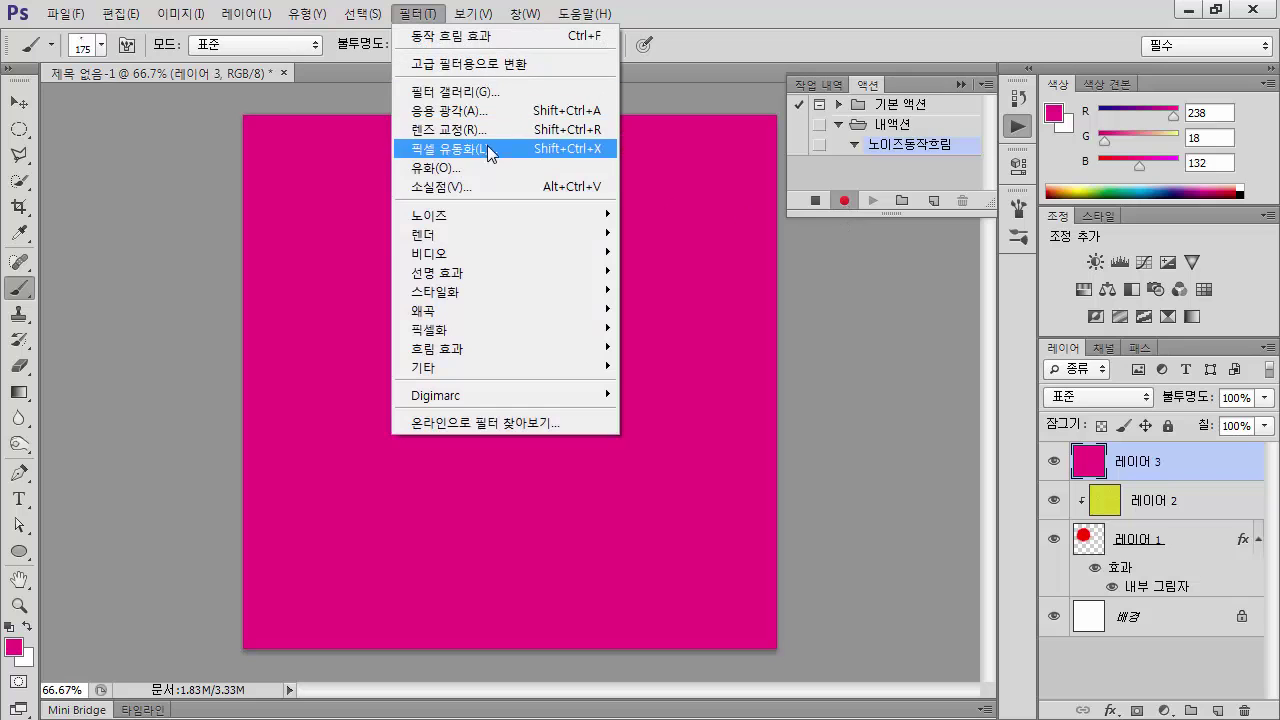
mouse_move(487, 213)
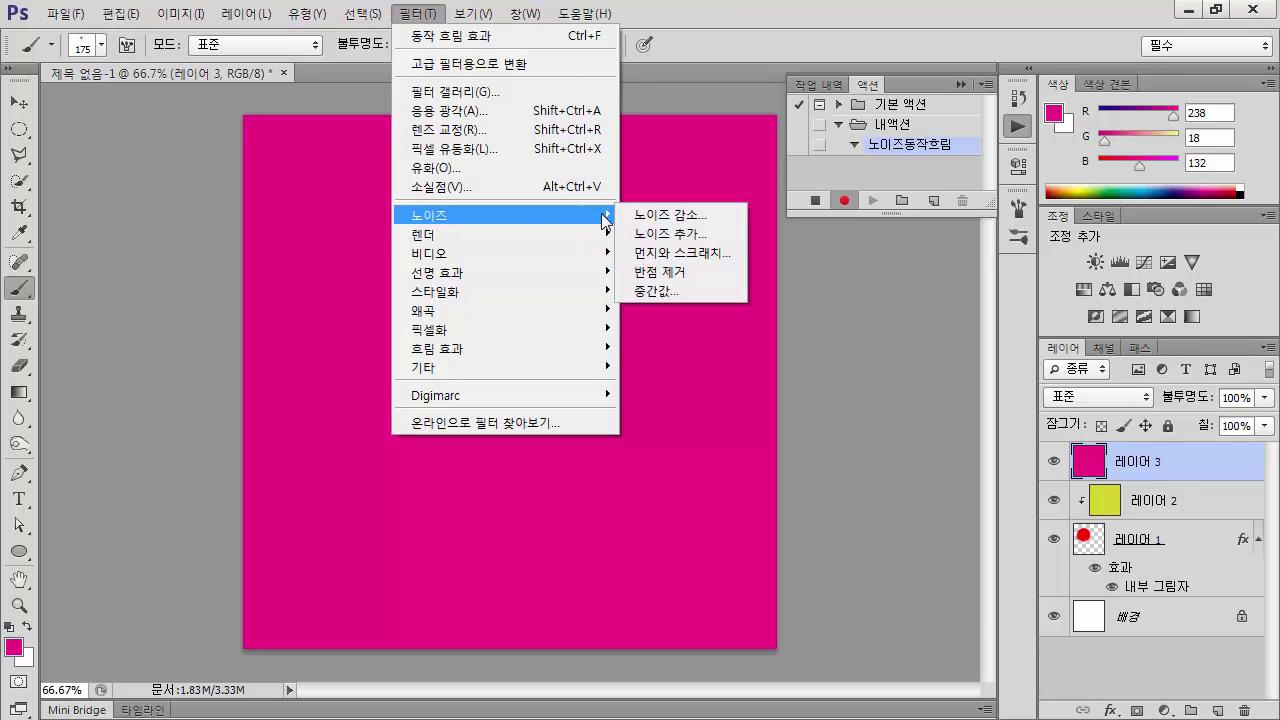
click(679, 237)
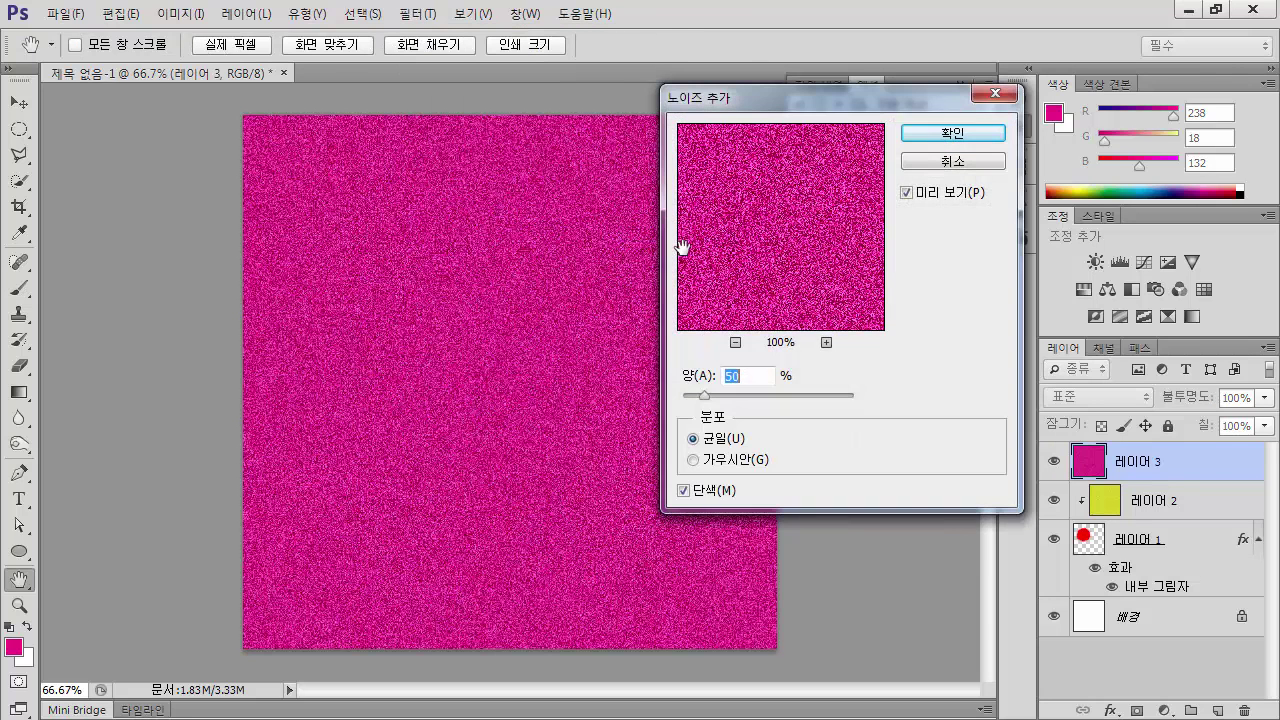
click(670, 377)
click(703, 492)
click(688, 492)
click(927, 135)
key(b)
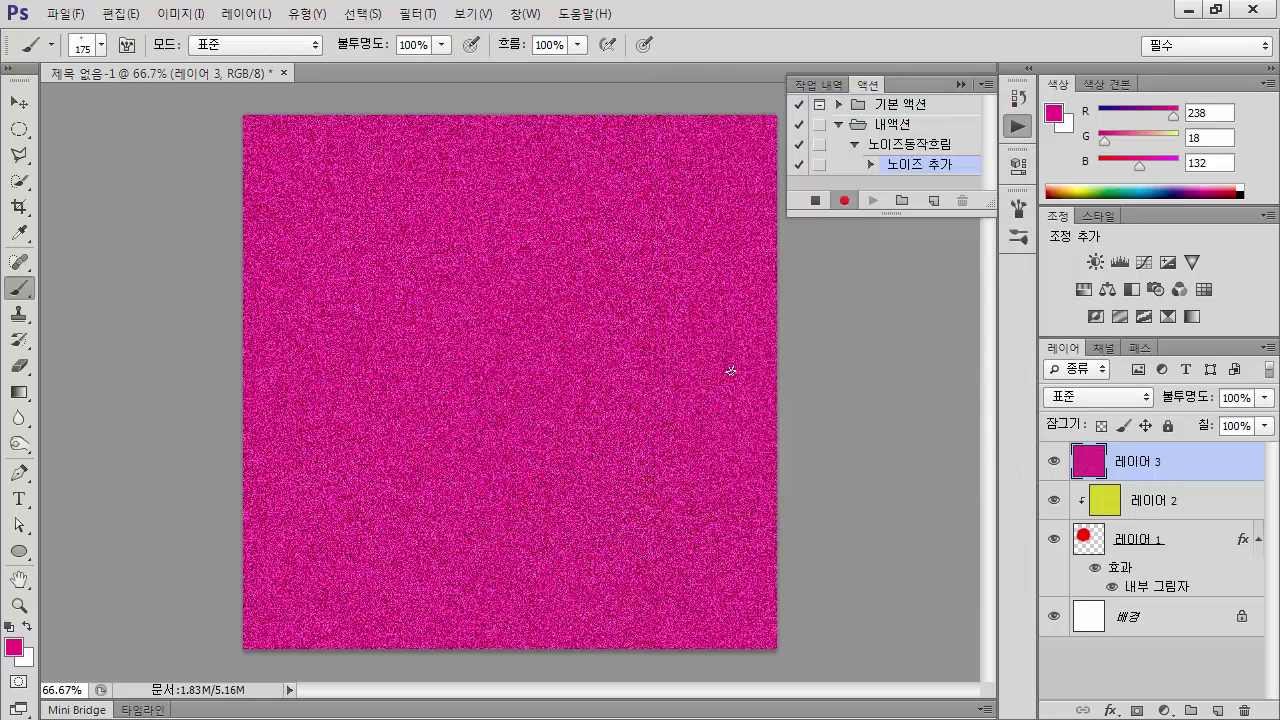
Step: Record a motion blur (동작 흐림 효과) on the magenta layer at 70° with a 10-pixel distance
click(418, 16)
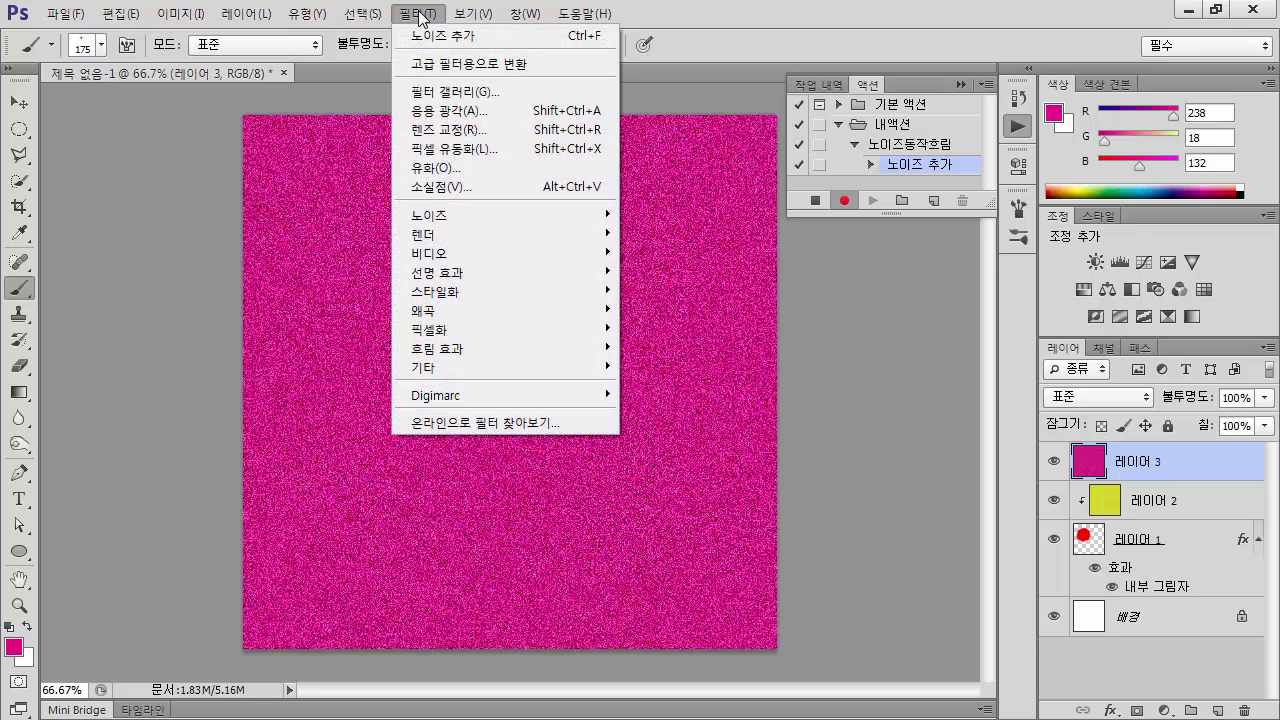
mouse_move(505, 347)
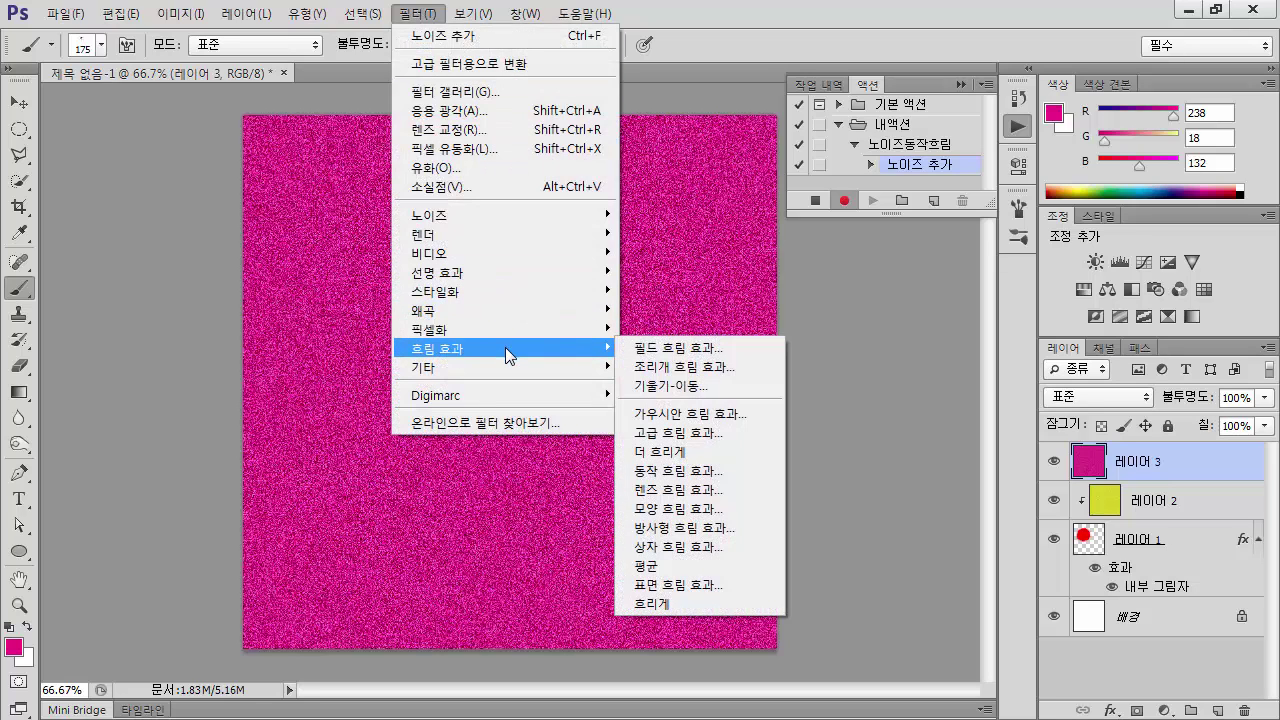
click(676, 480)
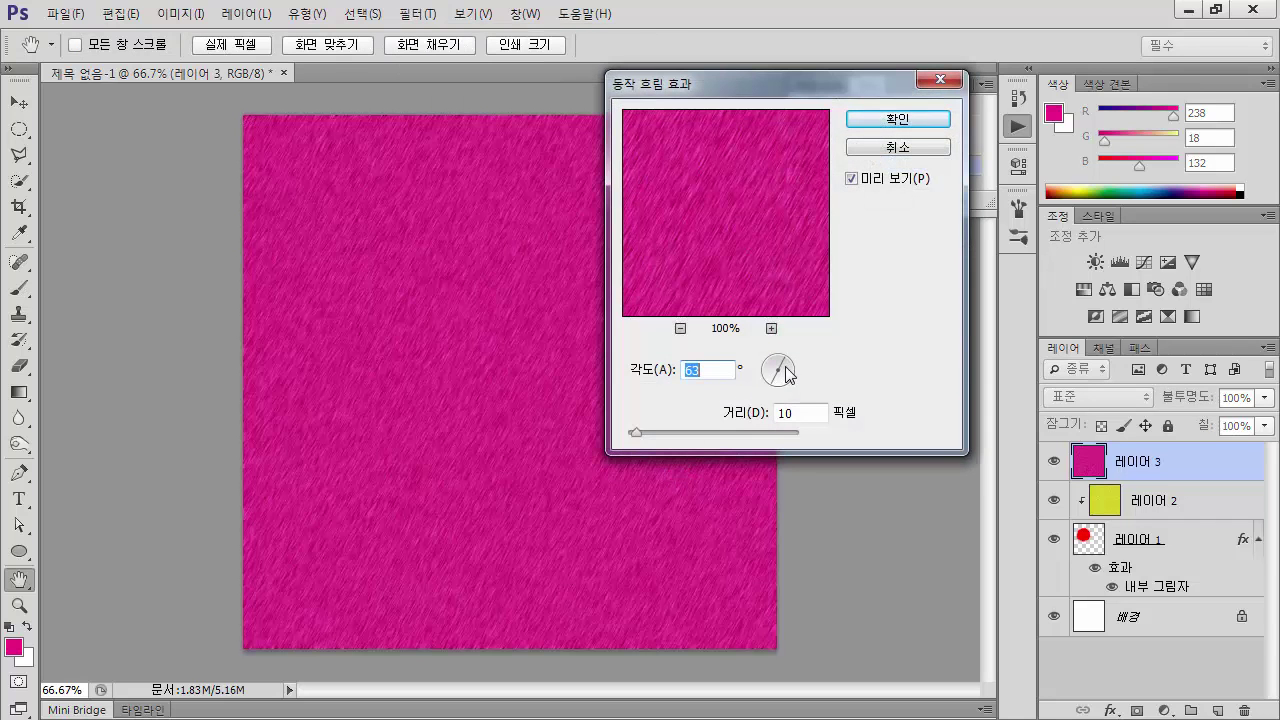
drag(785, 365, 781, 366)
text(70)
click(809, 413)
key(BackSpace)
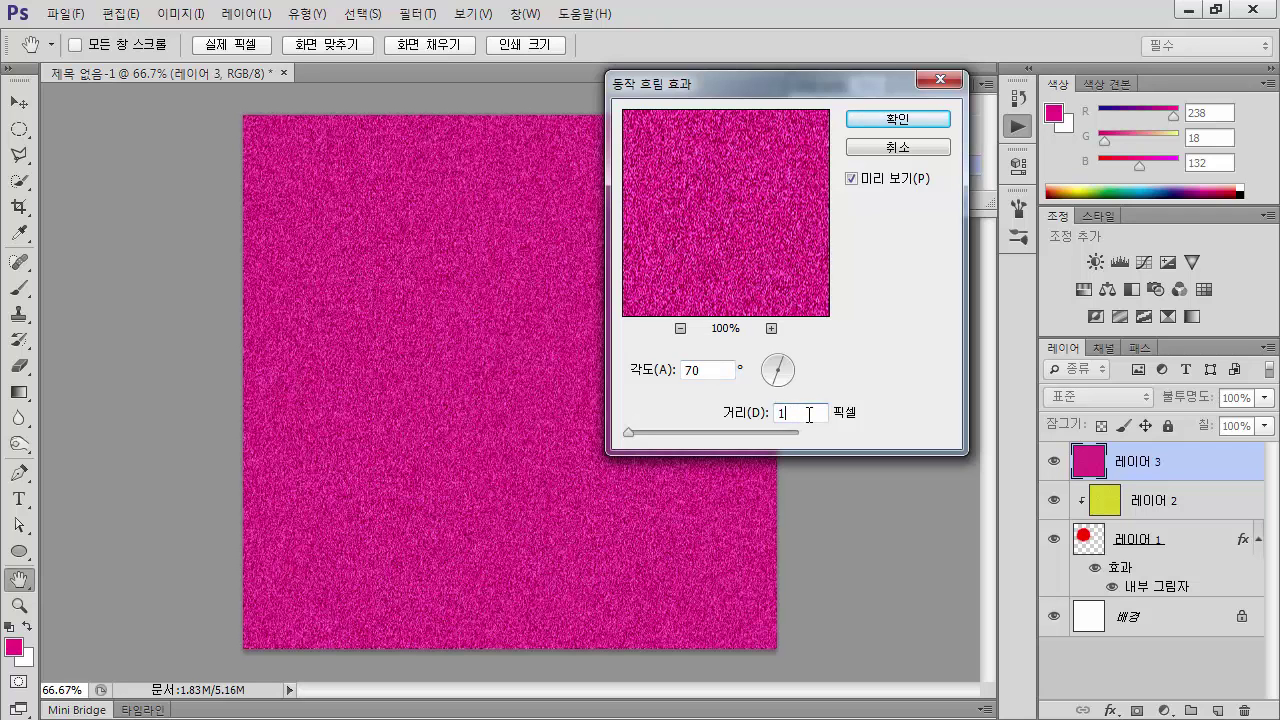
text(0)
key(BackSpace)
text(0)
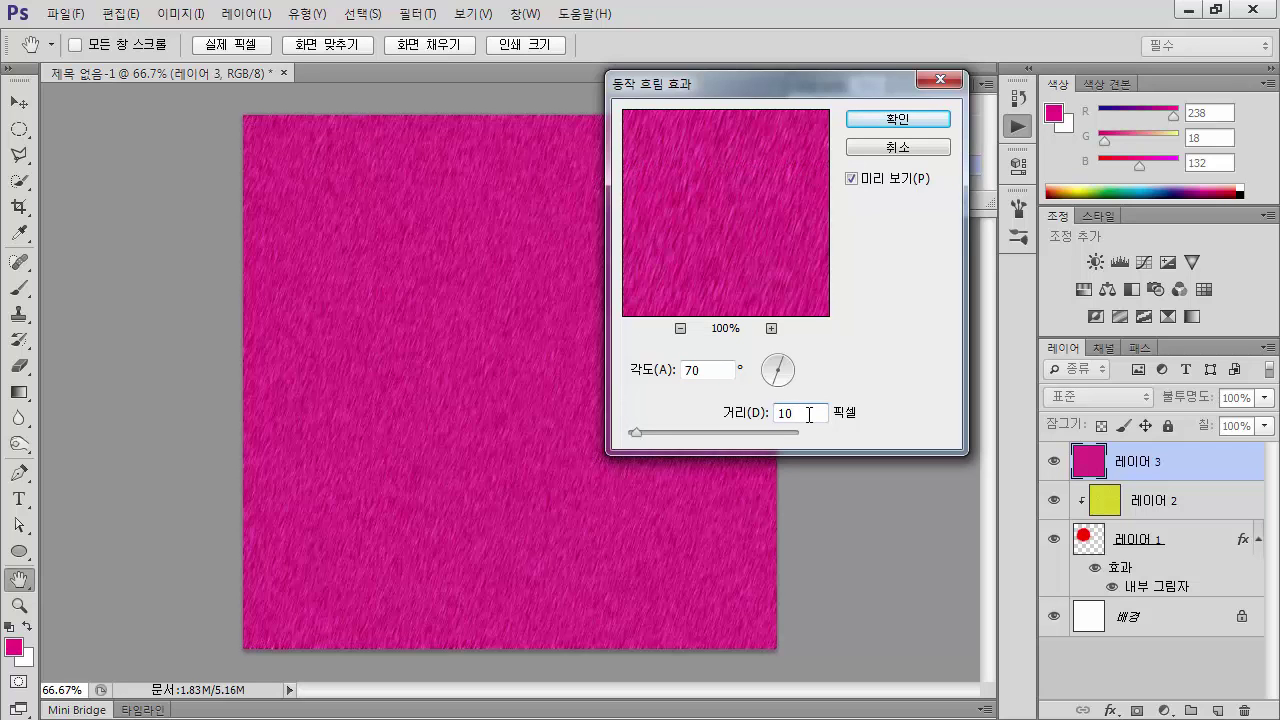
click(898, 119)
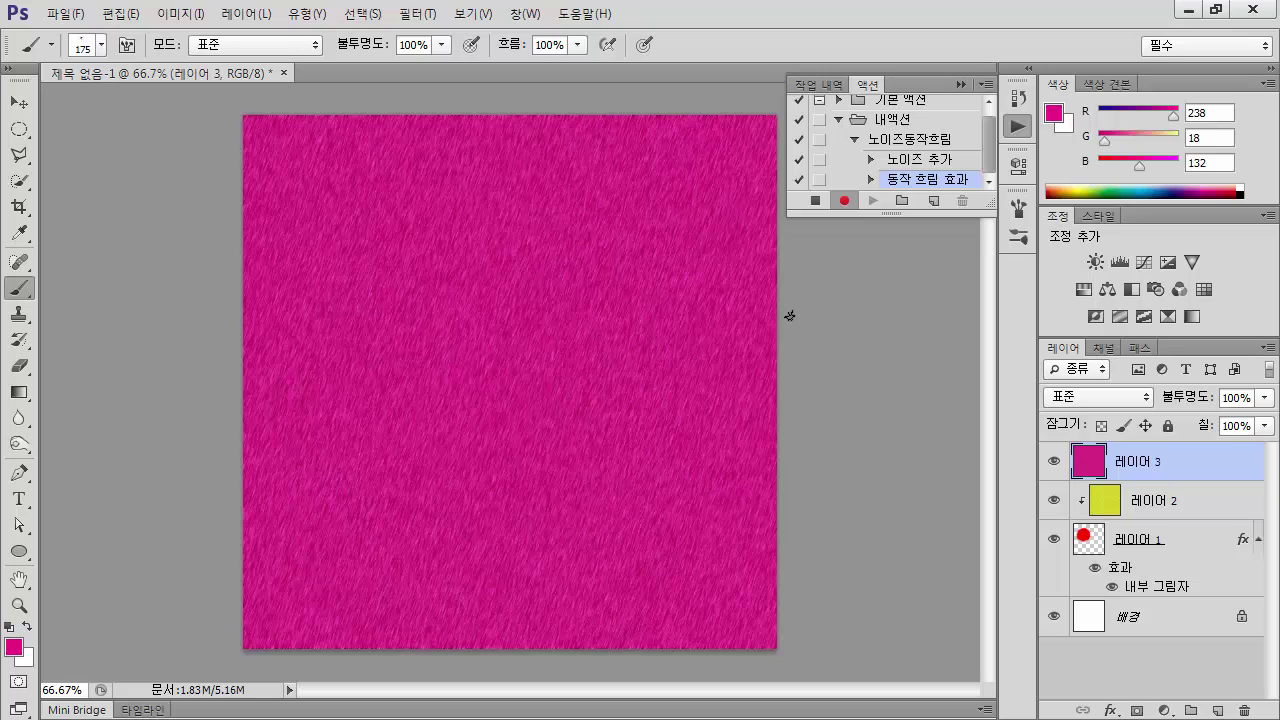
Step: Clip the magenta layer to the furry ball as a clipping mask and stop recording the action
key(ctrl+alt+g)
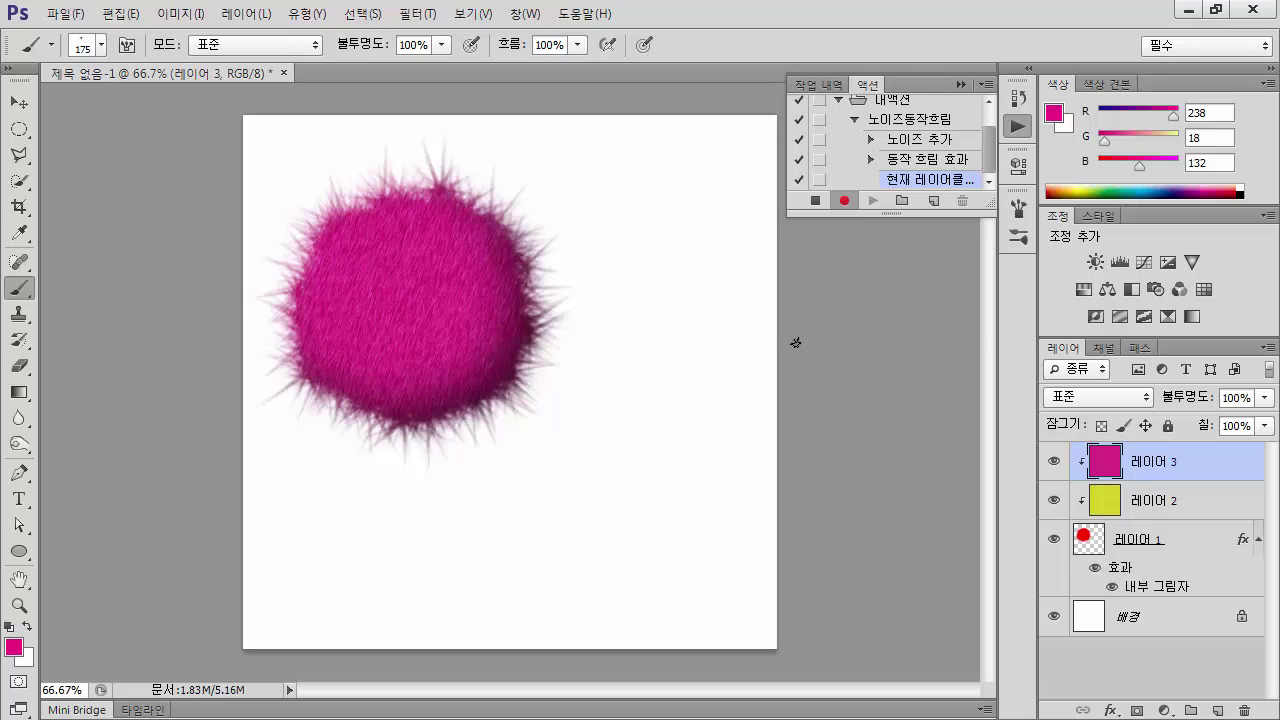
click(817, 203)
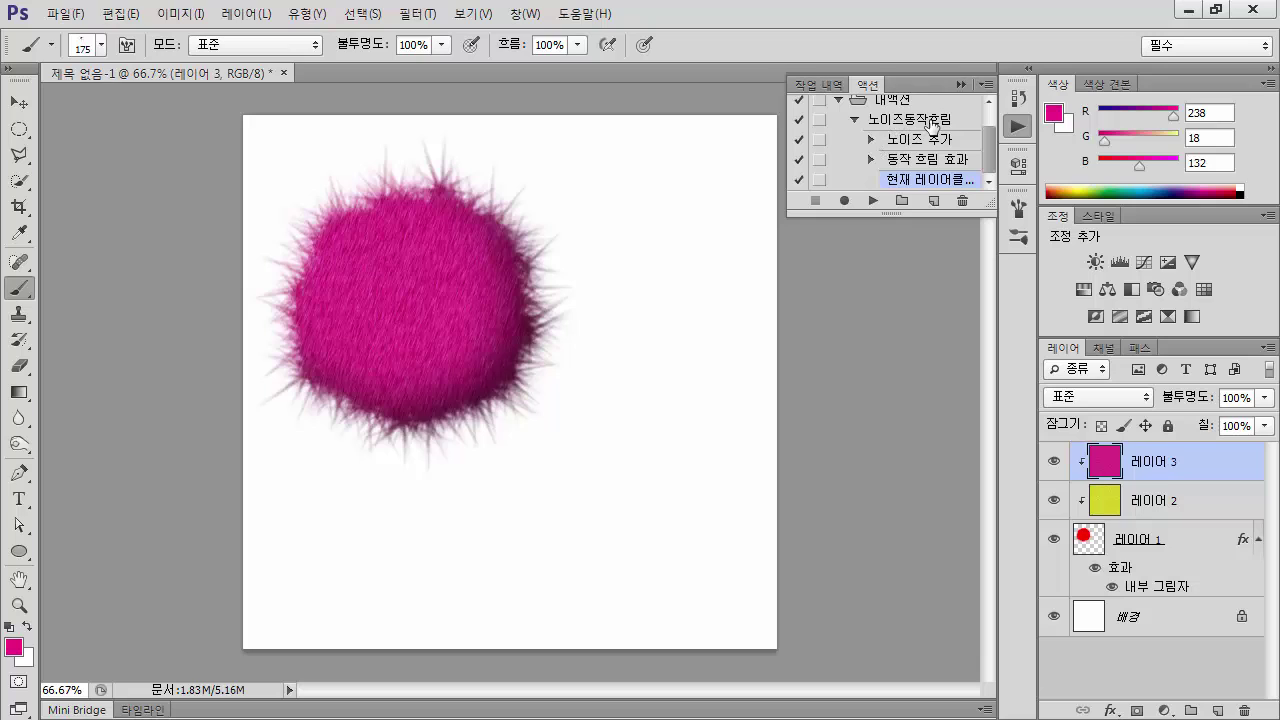
Step: Review the recorded noise and motion blur settings in an enlarged actions list and select the 노이즈동작흐림 action
click(871, 140)
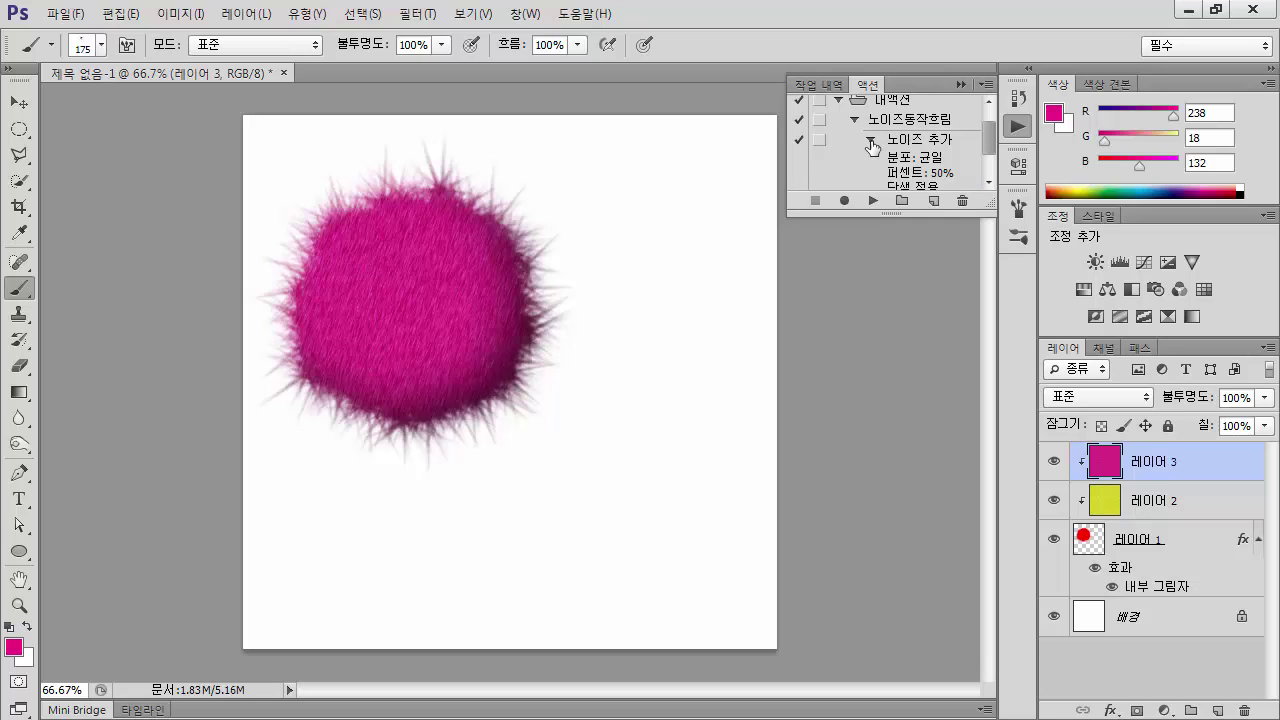
drag(940, 213, 955, 398)
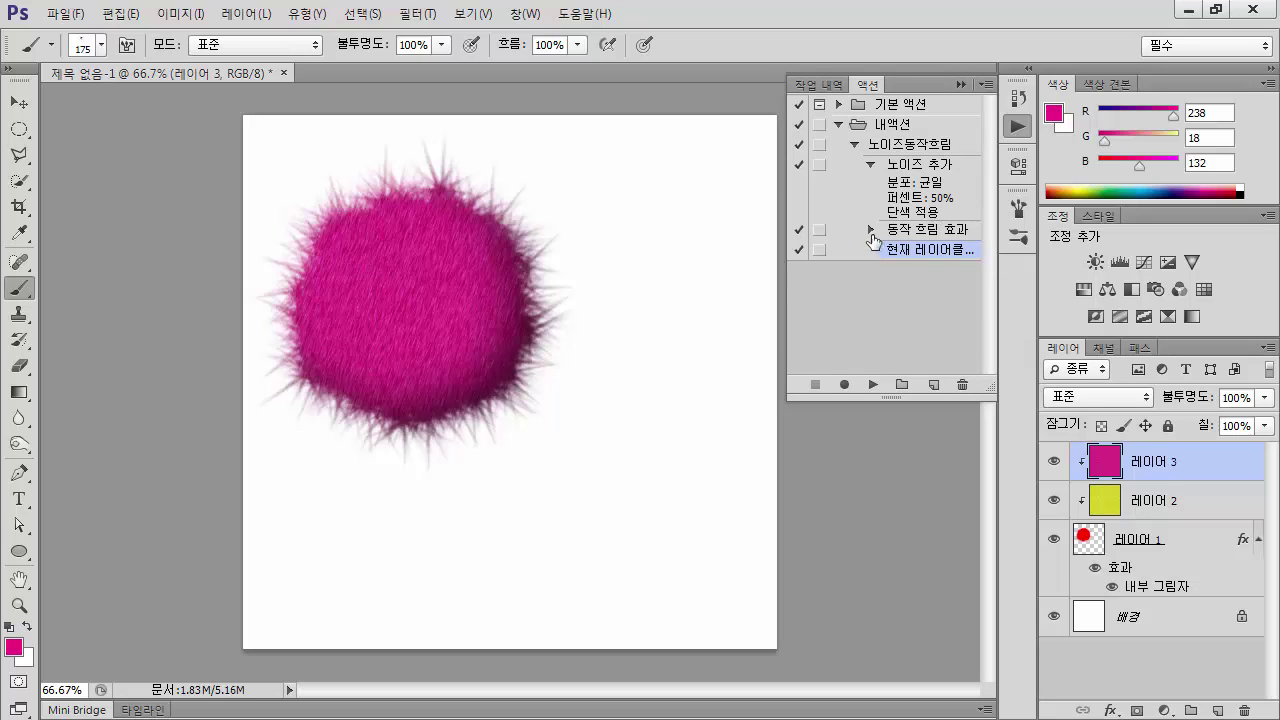
click(871, 232)
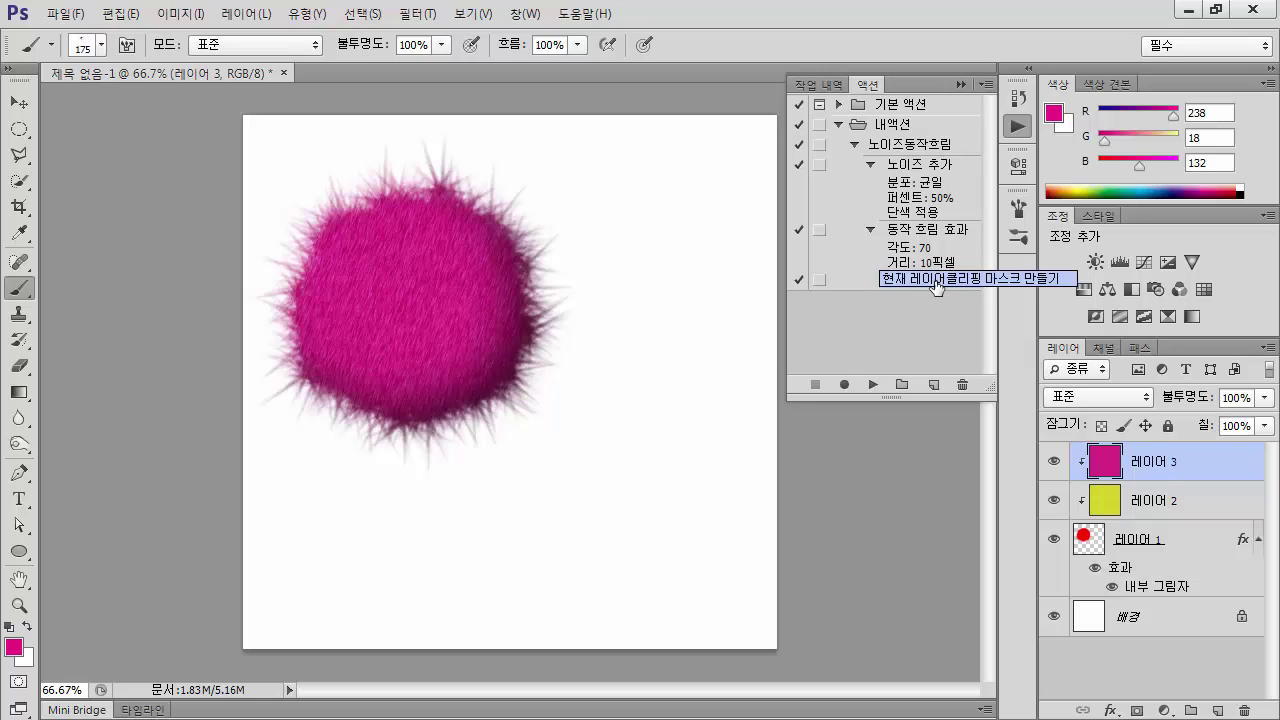
click(895, 147)
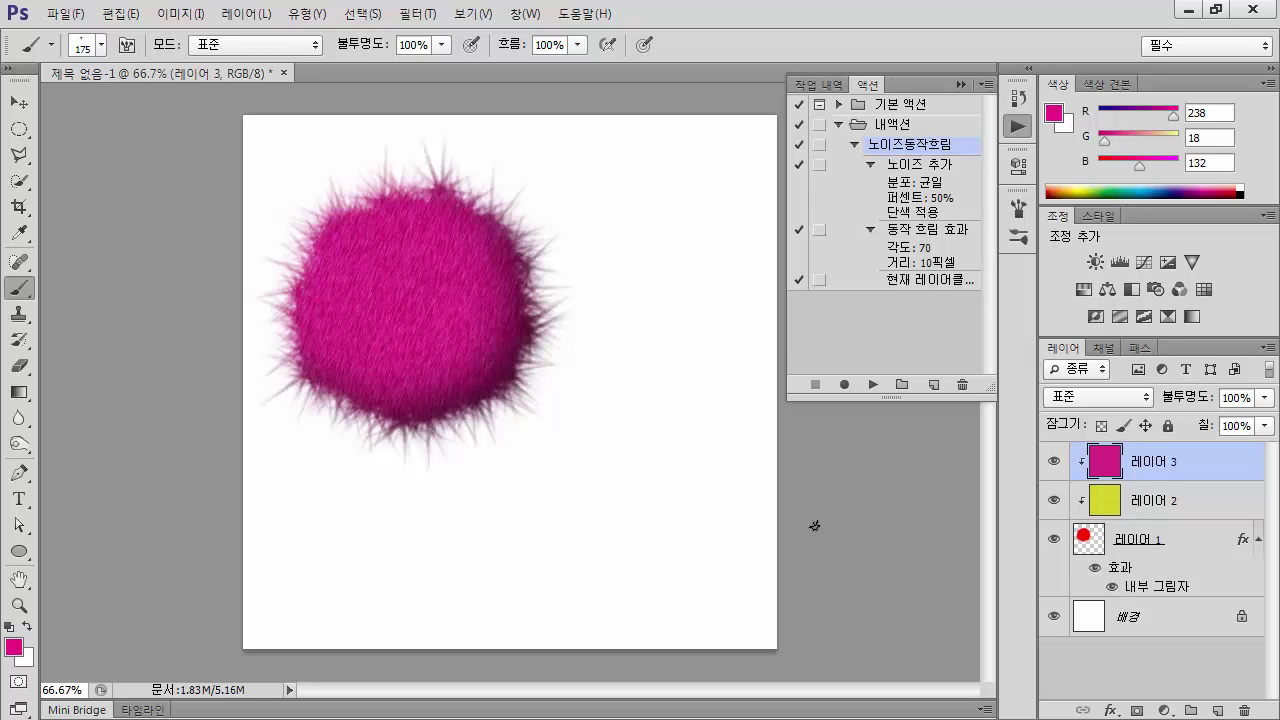
Step: Create a new layer above the magenta layer and fill it with blue #124bee
key(ctrl+shift+n)
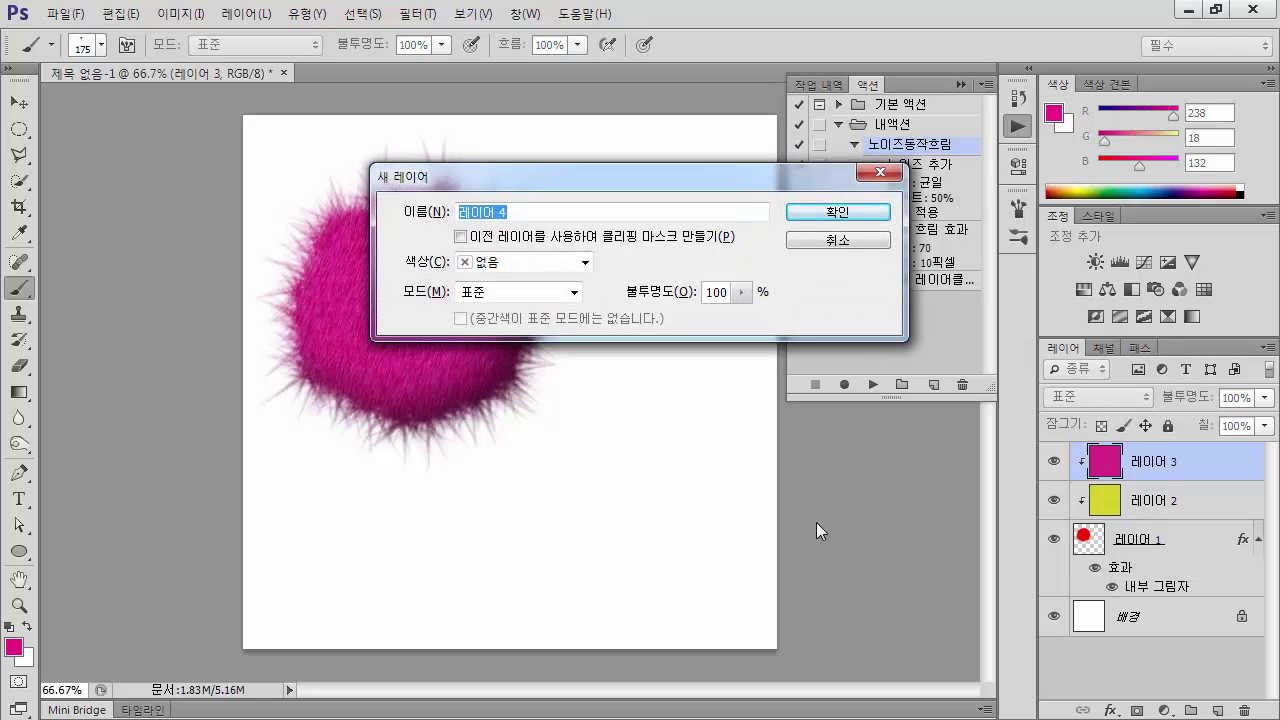
click(855, 214)
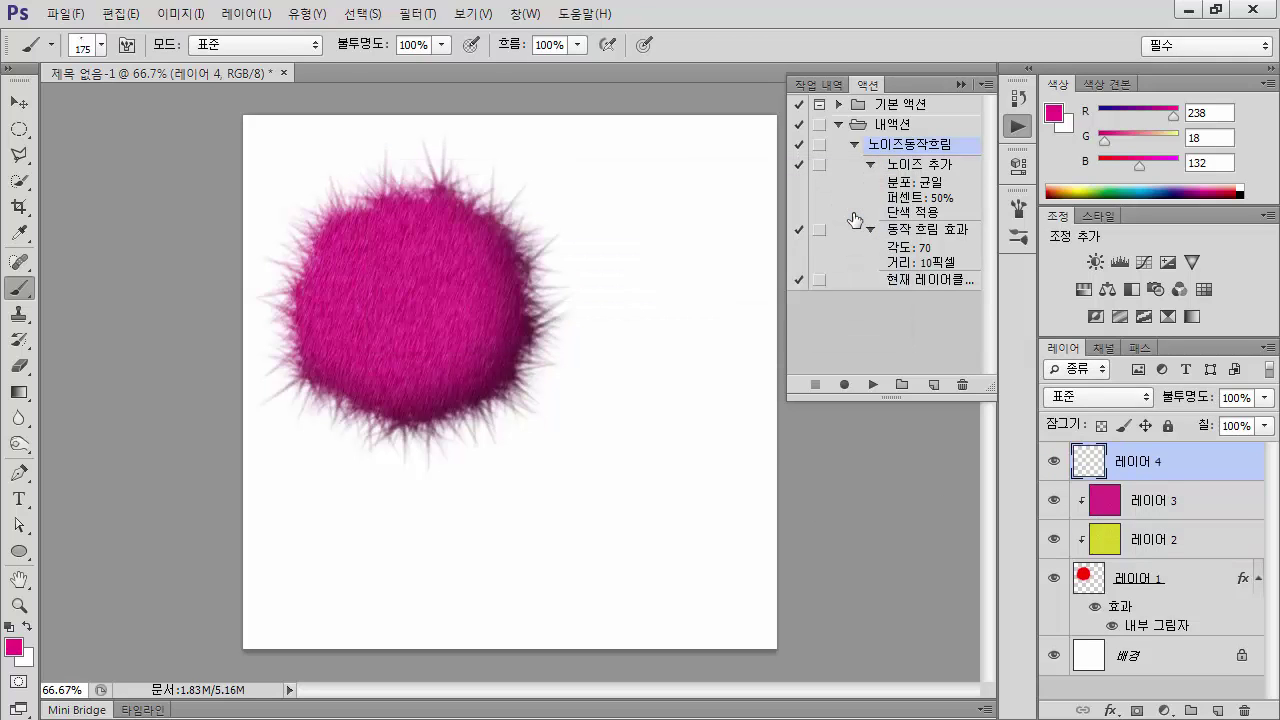
click(15, 650)
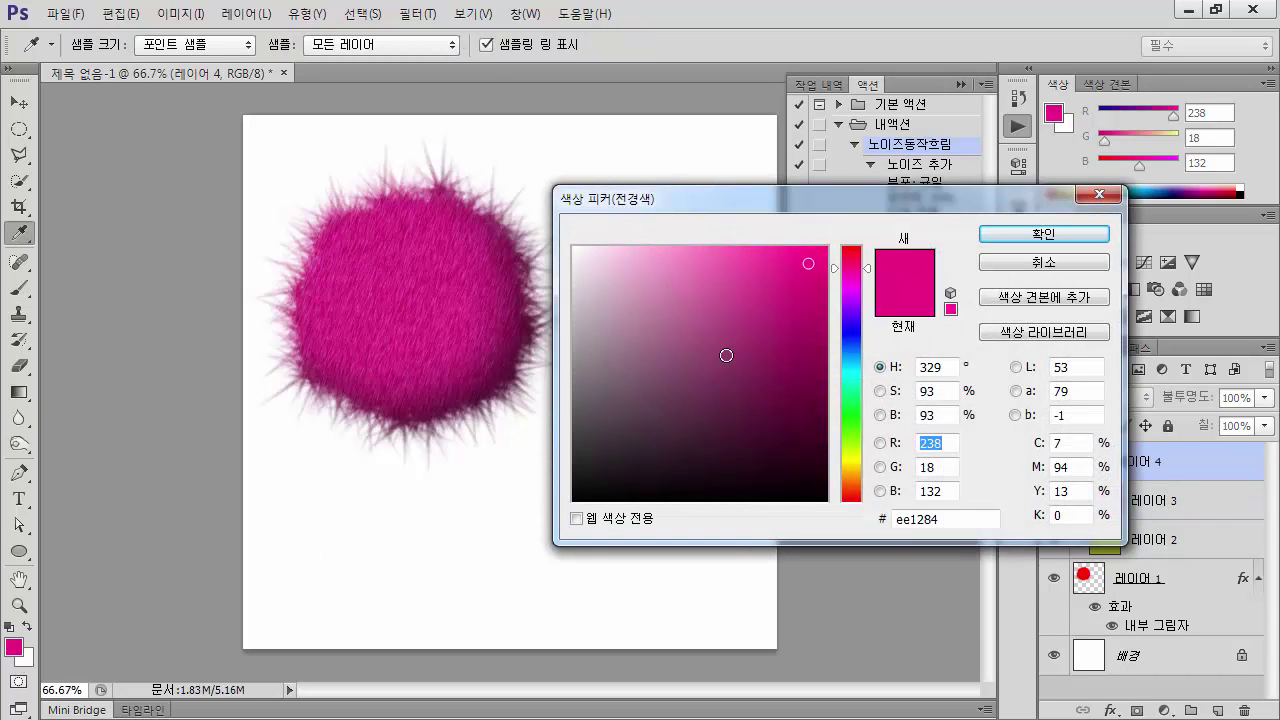
click(852, 342)
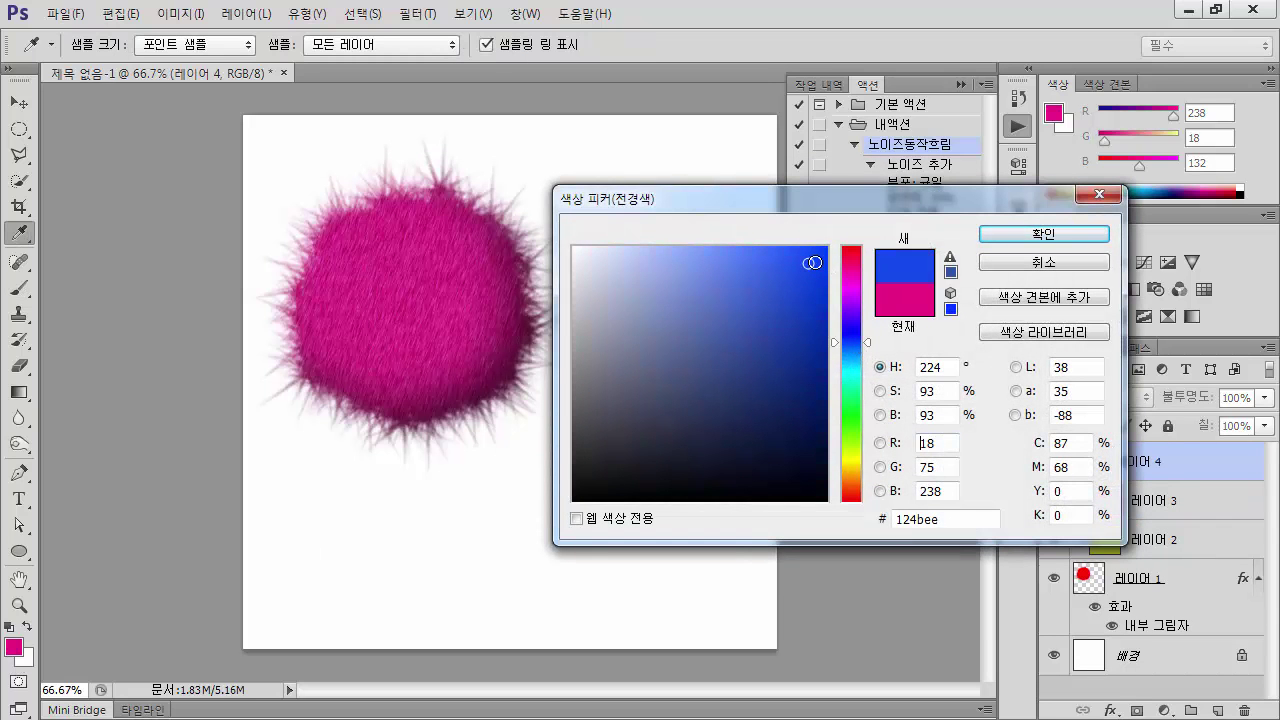
click(1043, 234)
key(b)
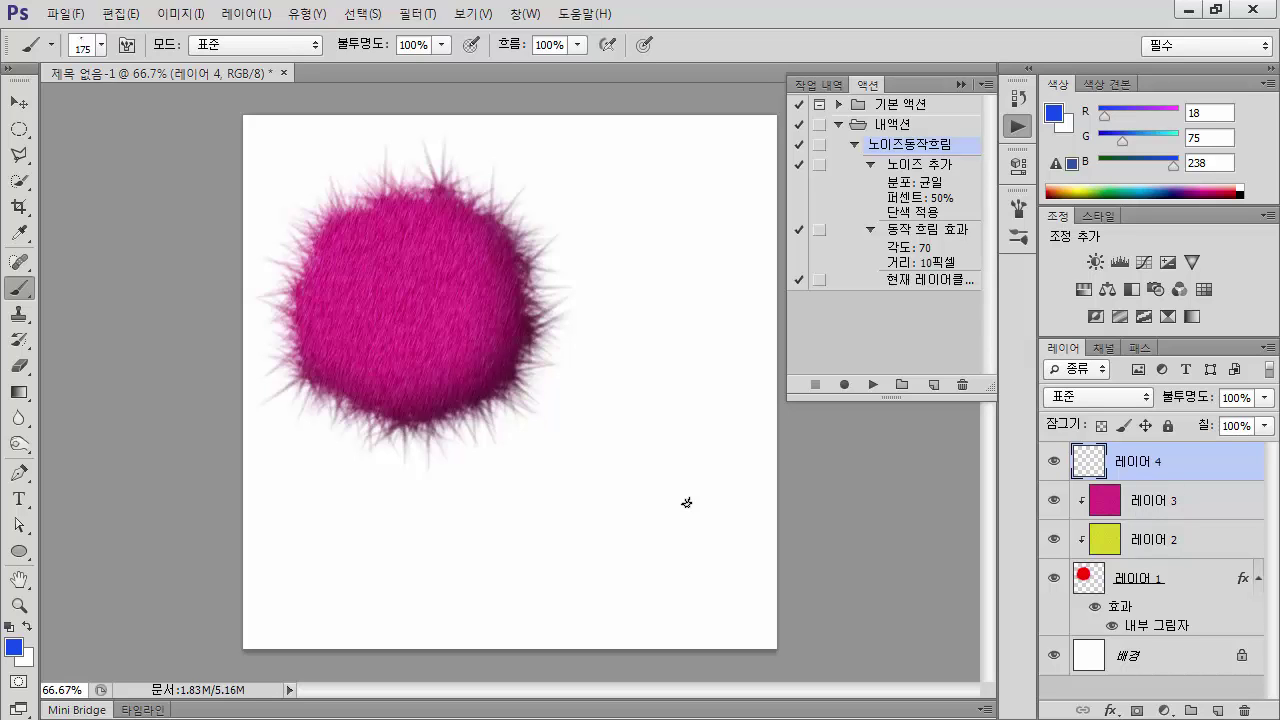
key(alt+BackSpace)
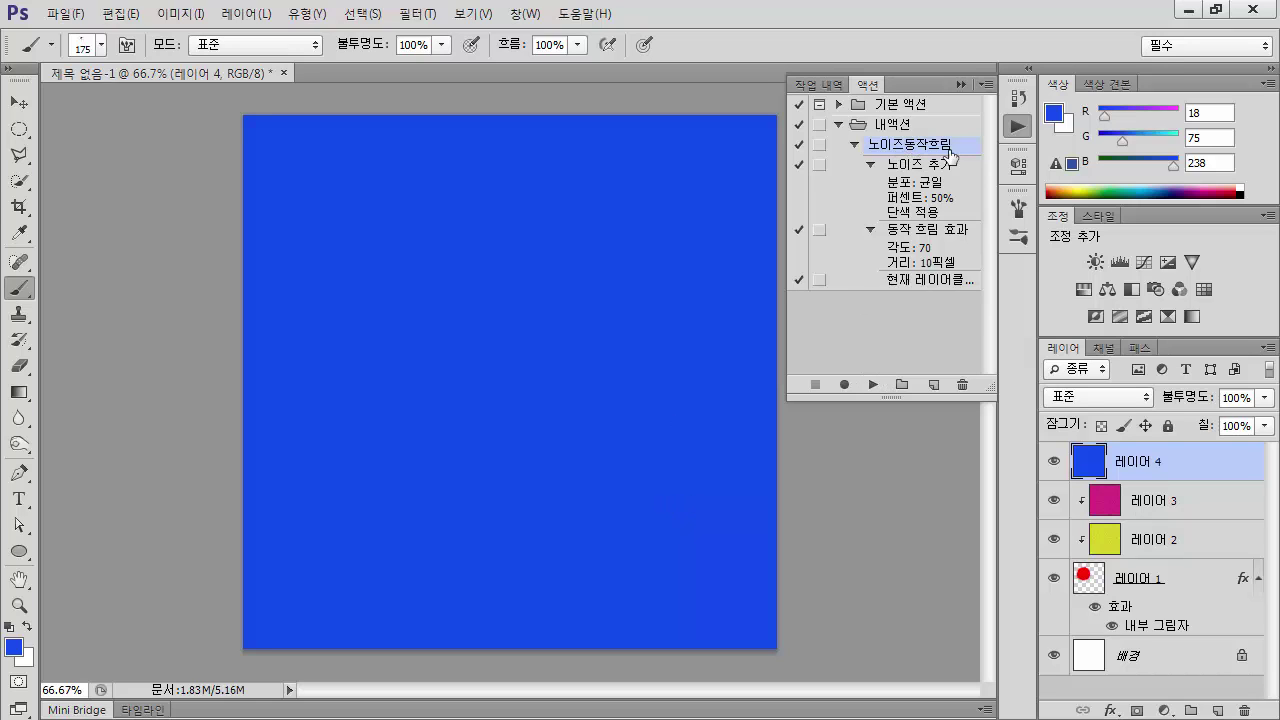
Step: Play the 노이즈동작흐림 action on the blue layer
click(875, 387)
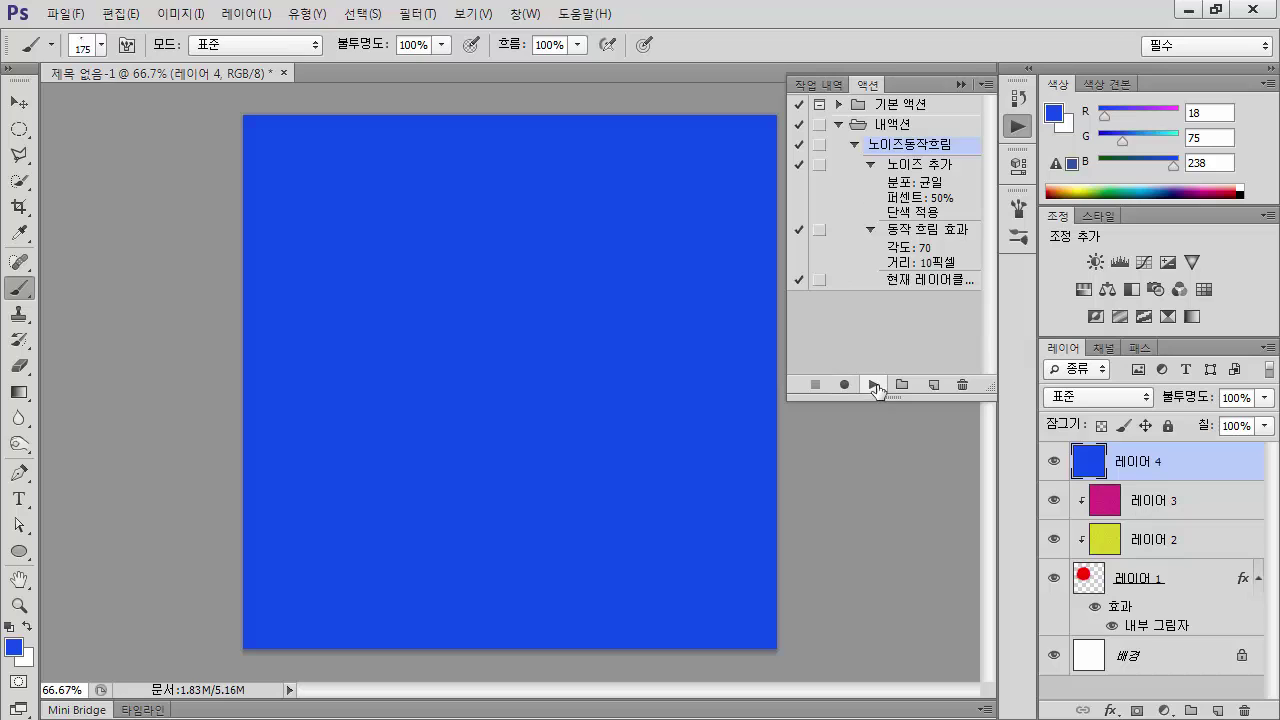